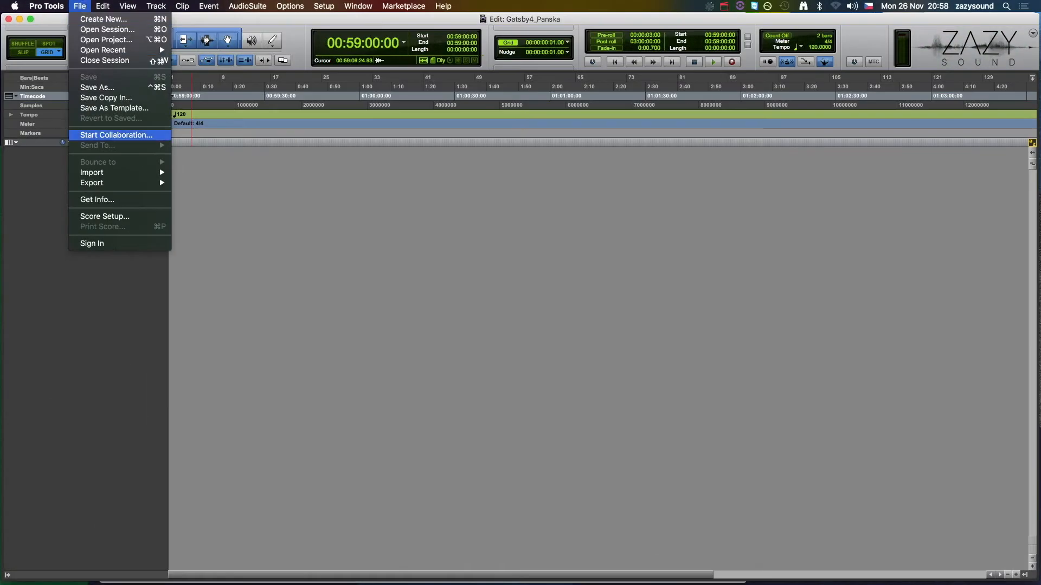
Choose the video file Velky Gatsby_EN_Ukazka TC.mov from the SRCS folder for import into the session
mouse_move(108, 172)
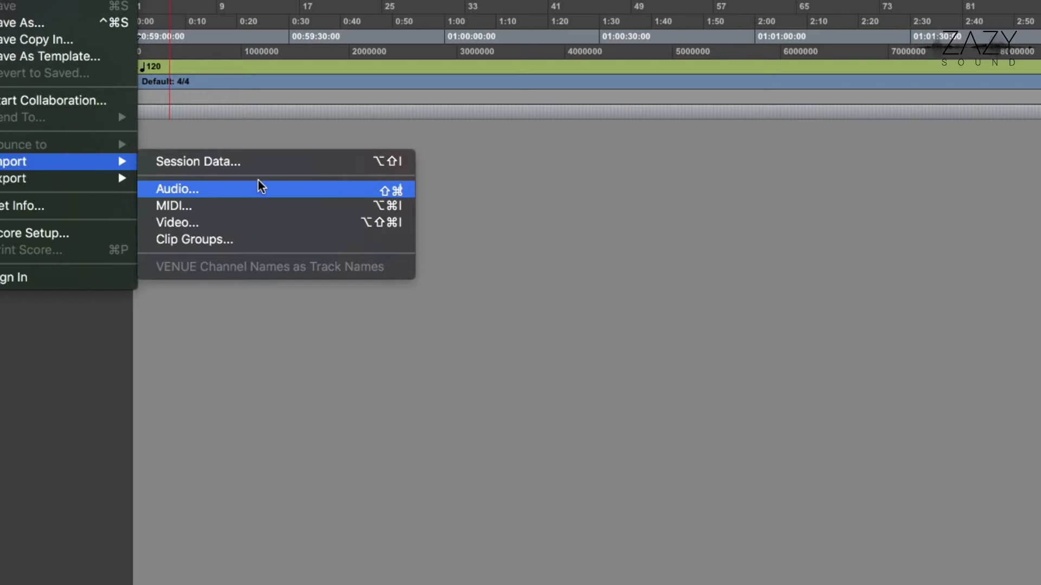
left_click(232, 223)
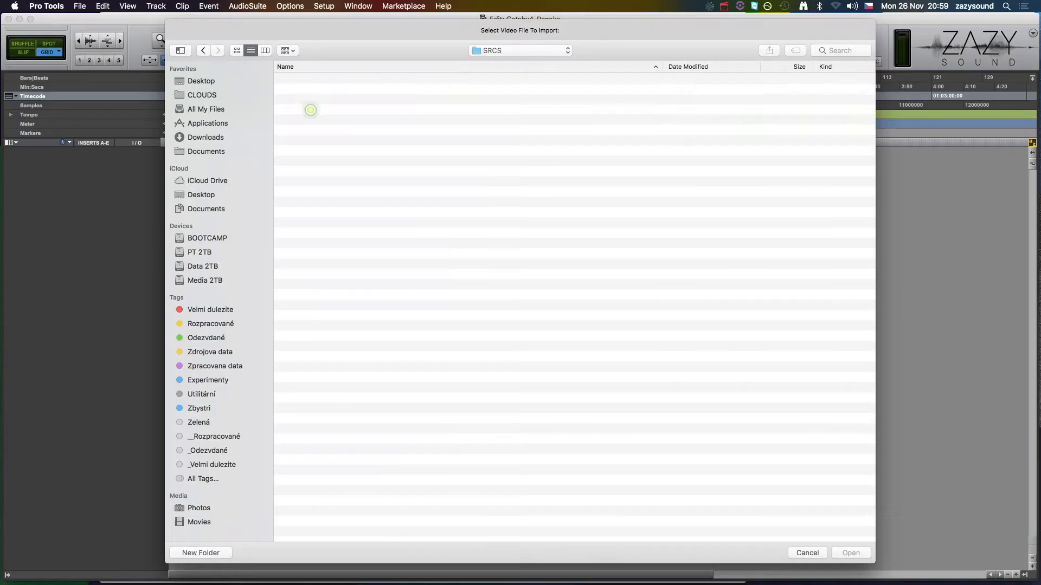
double_click(310, 100)
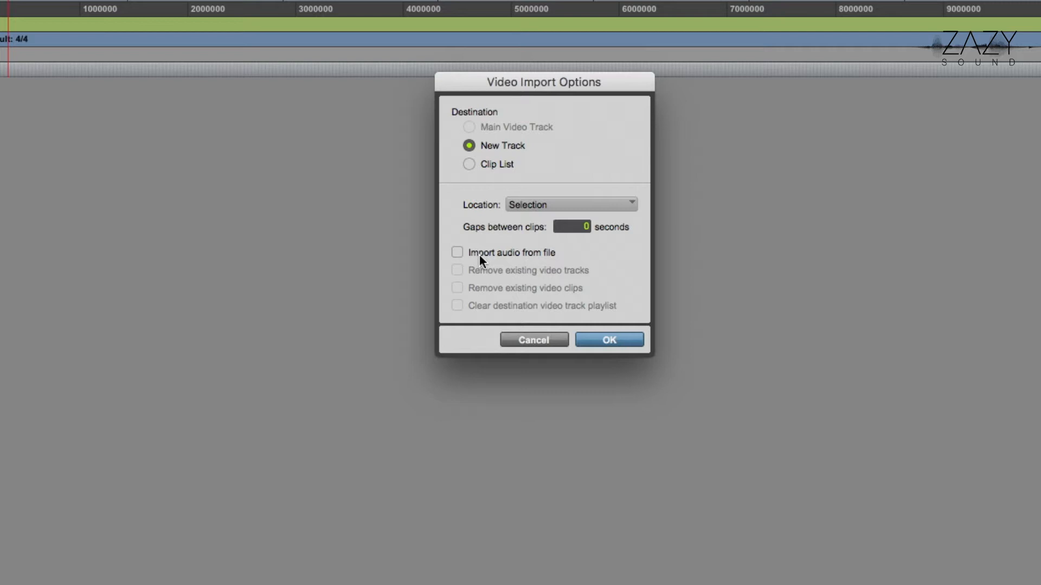
Place the video on a new track at Session Start and import its audio into the Audio Files folder
left_click(531, 206)
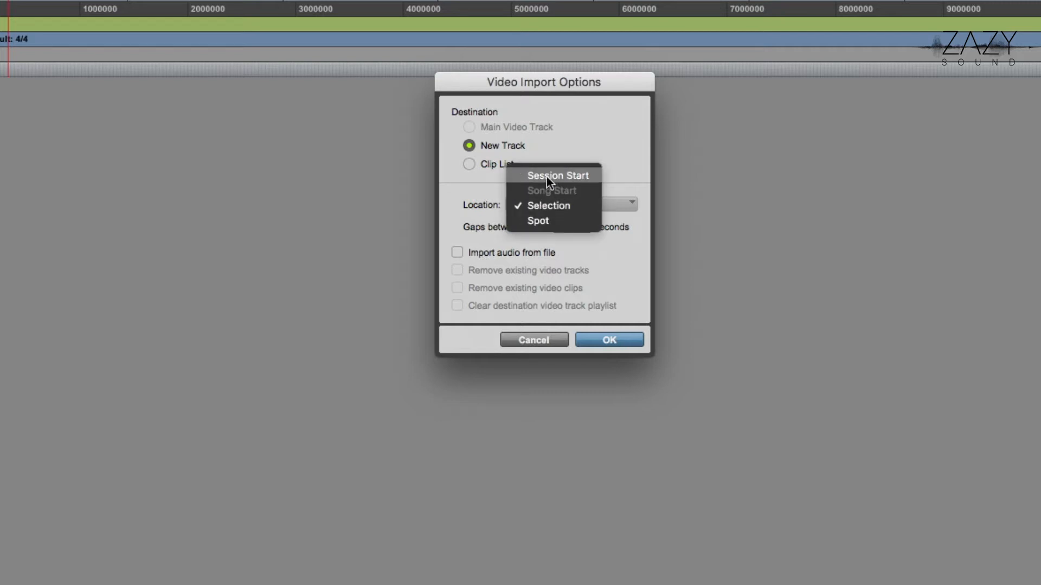
left_click(546, 176)
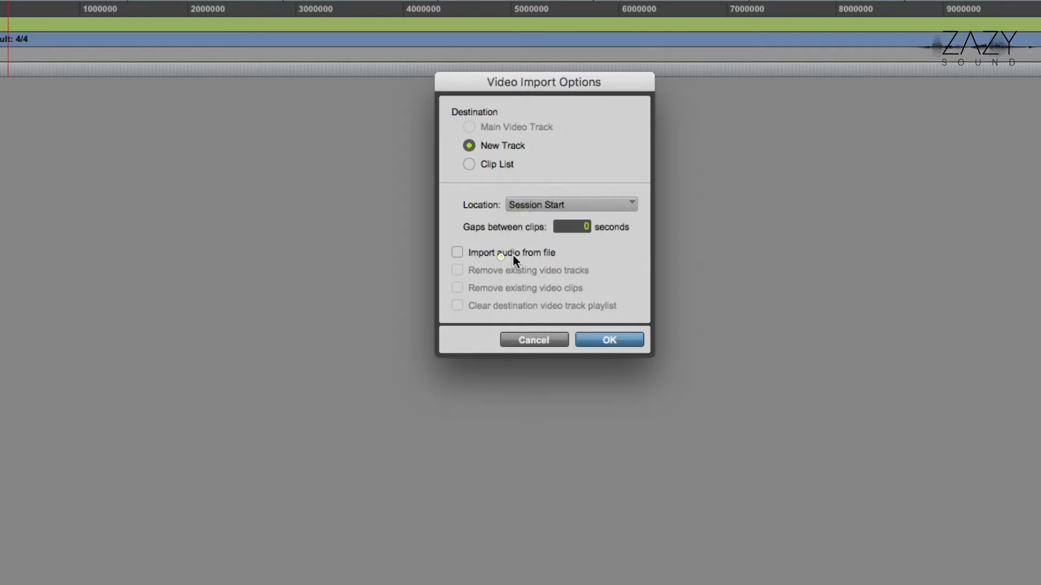
left_click(612, 337)
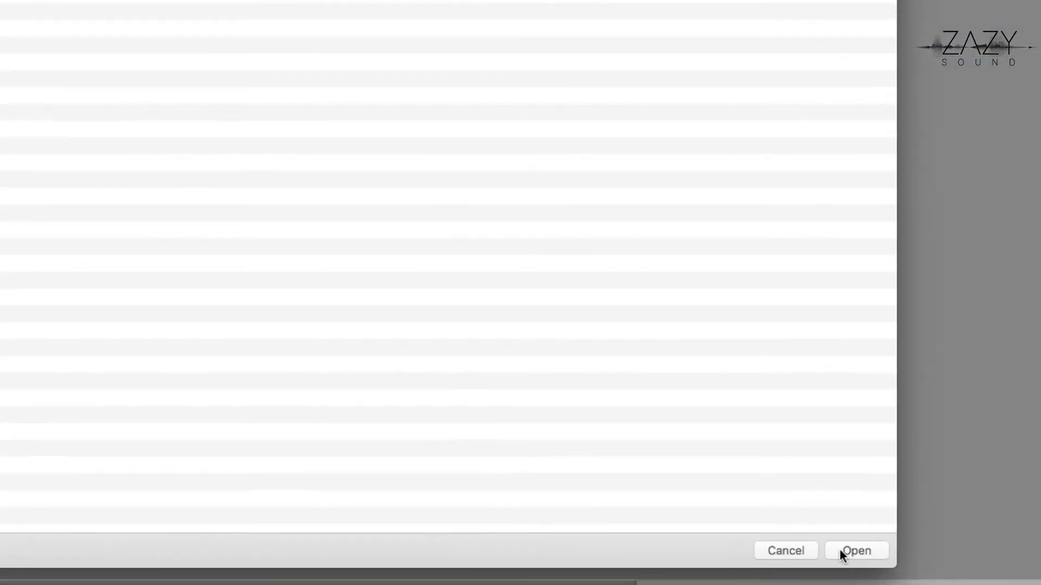
left_click(839, 549)
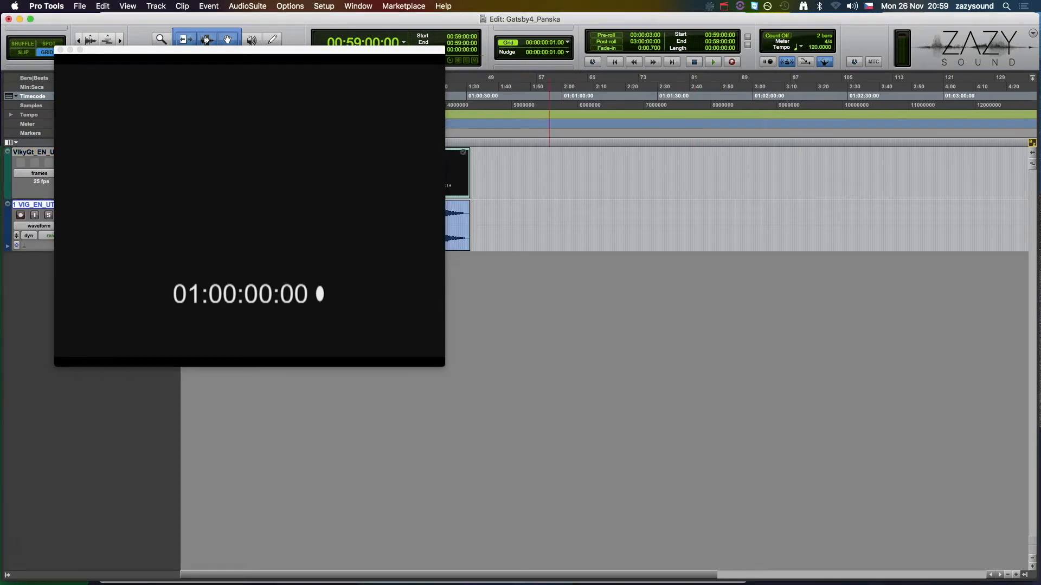
Move the video window clear of the imported clips and show the track list
left_click_drag(340, 48, 911, 215)
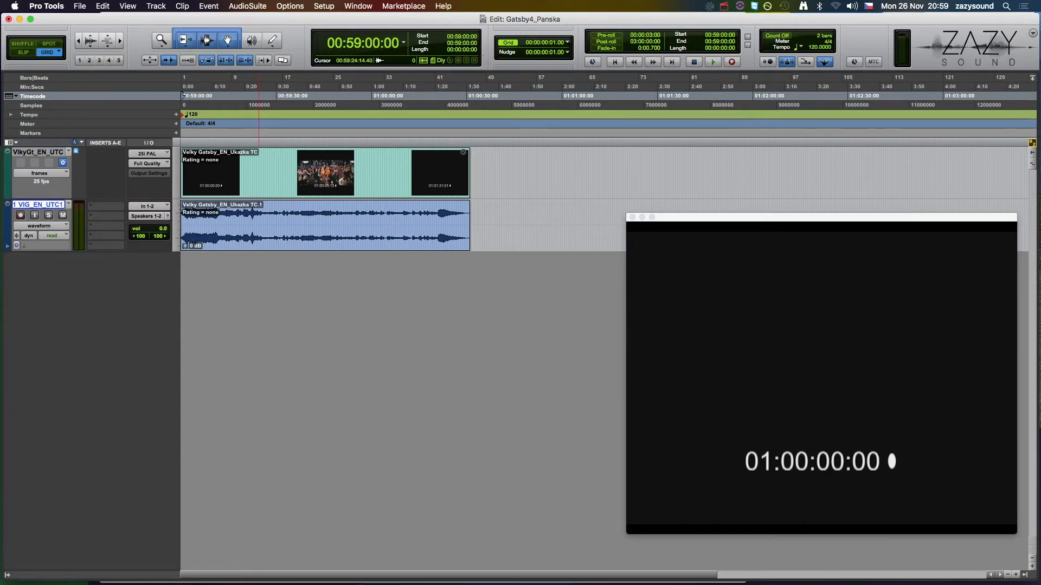
left_click(8, 574)
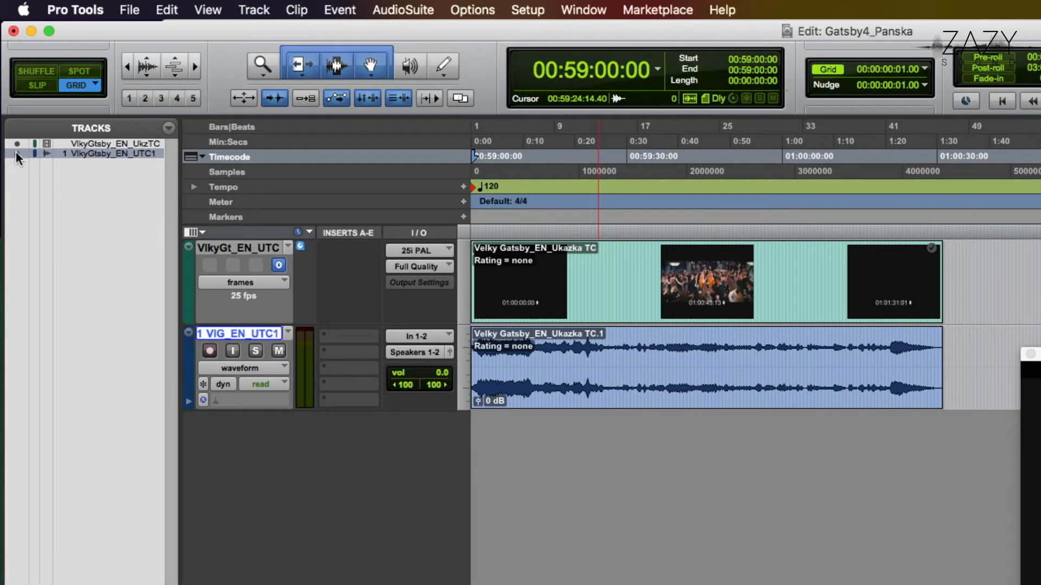
Hide the audio and video tracks through the track list, and show both again during playback
left_click(16, 152)
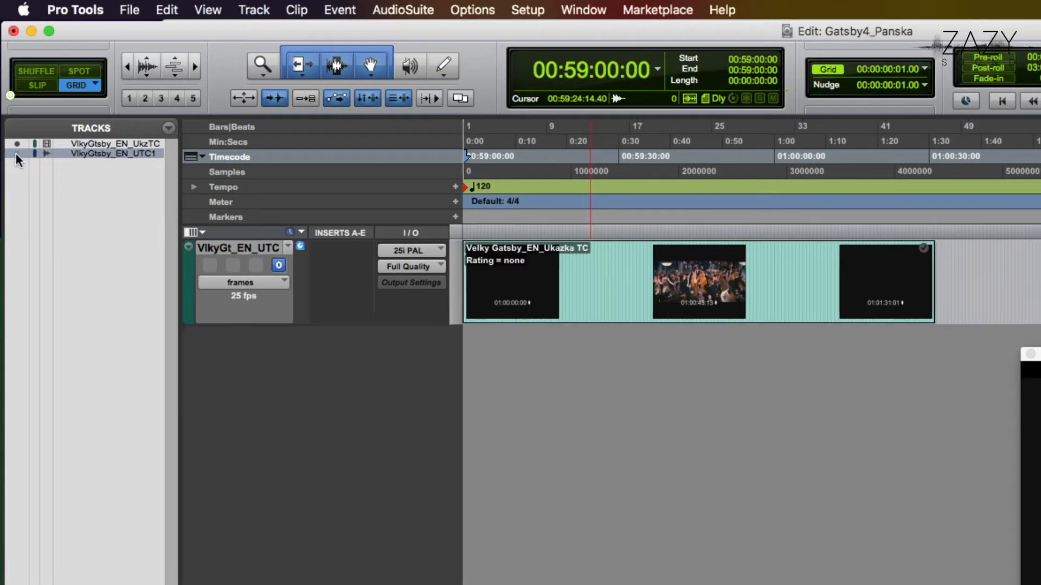
left_click(16, 145)
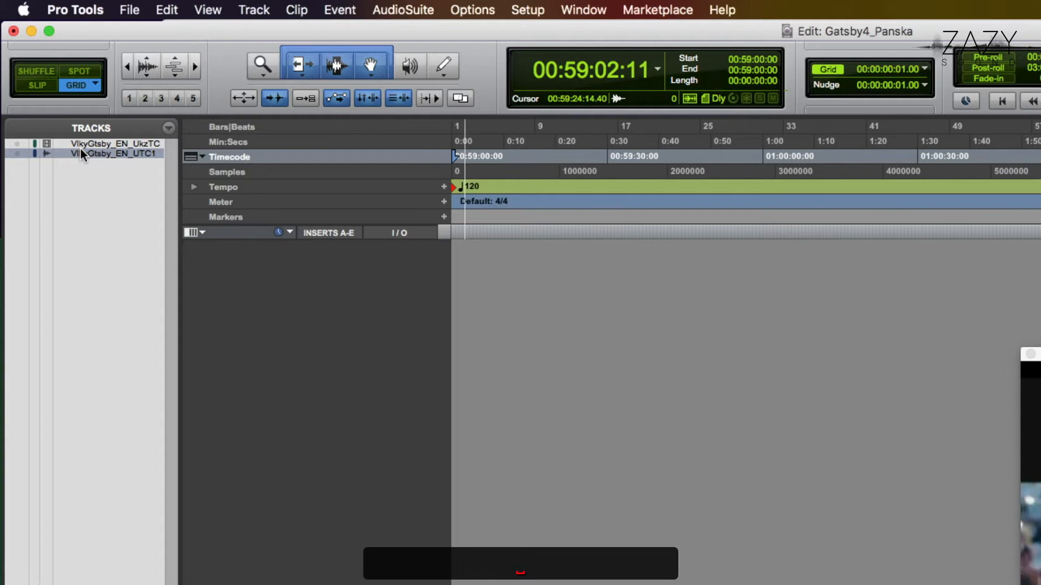
left_click(20, 144)
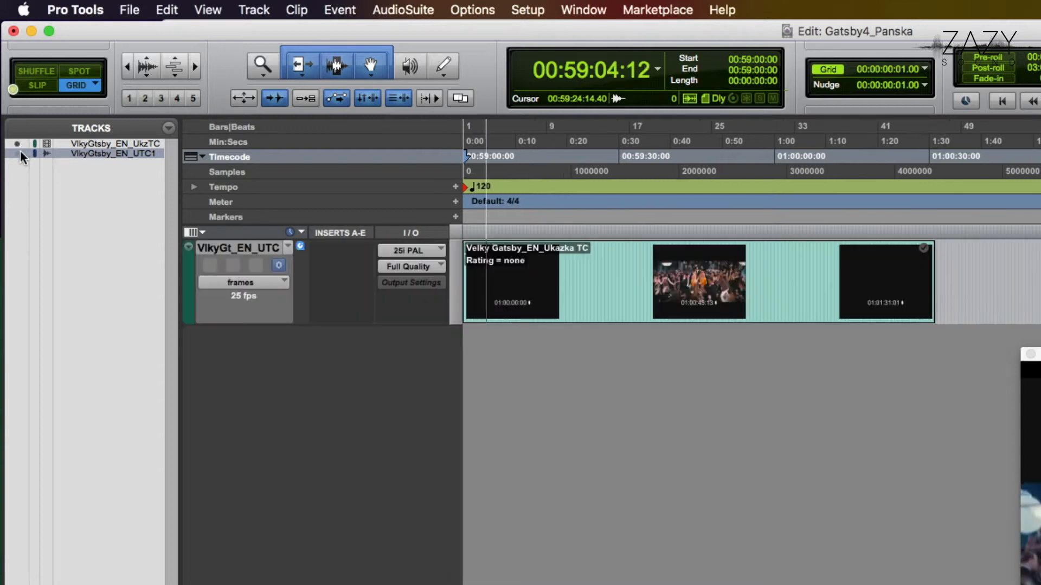
left_click(20, 153)
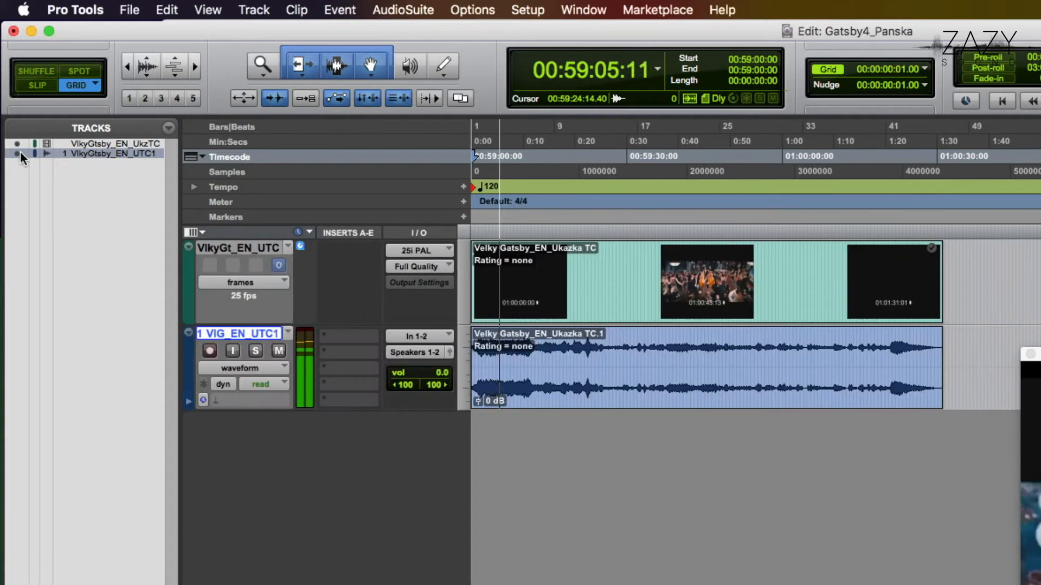
Make the imported audio track inactive and reactivate it while the session plays
right_click(240, 332)
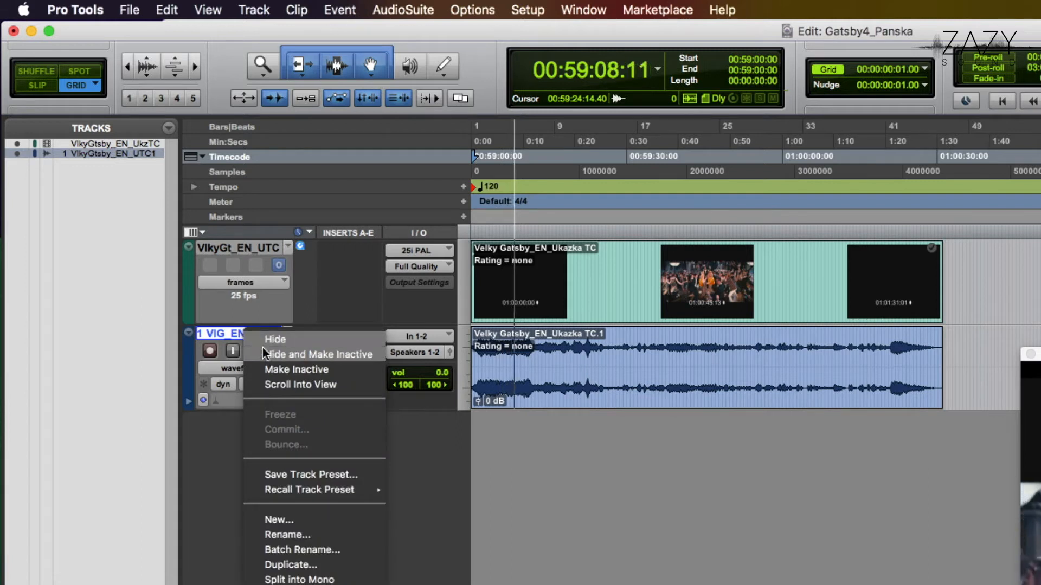
left_click(262, 367)
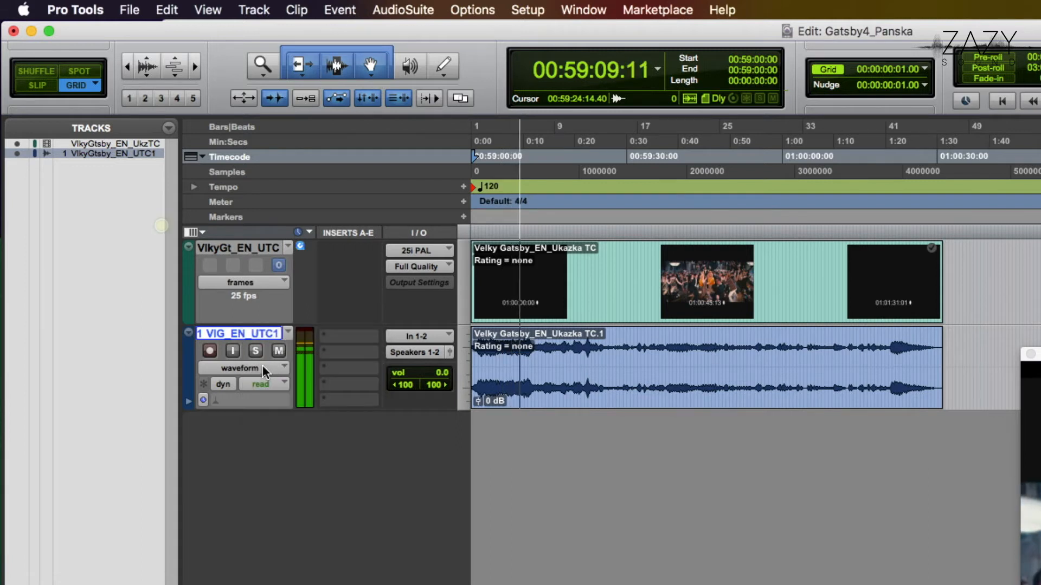
right_click(259, 334)
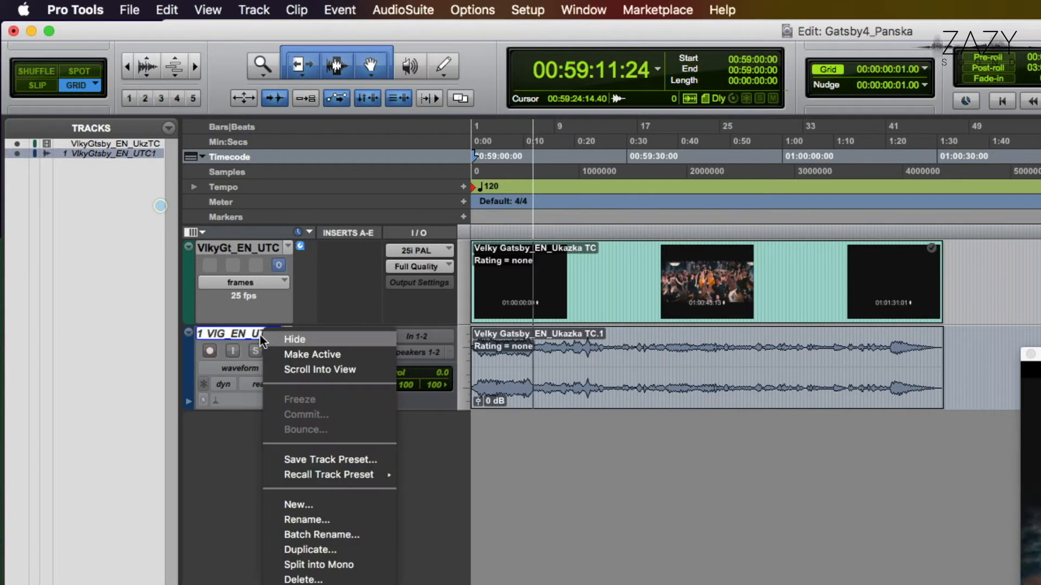
left_click(288, 349)
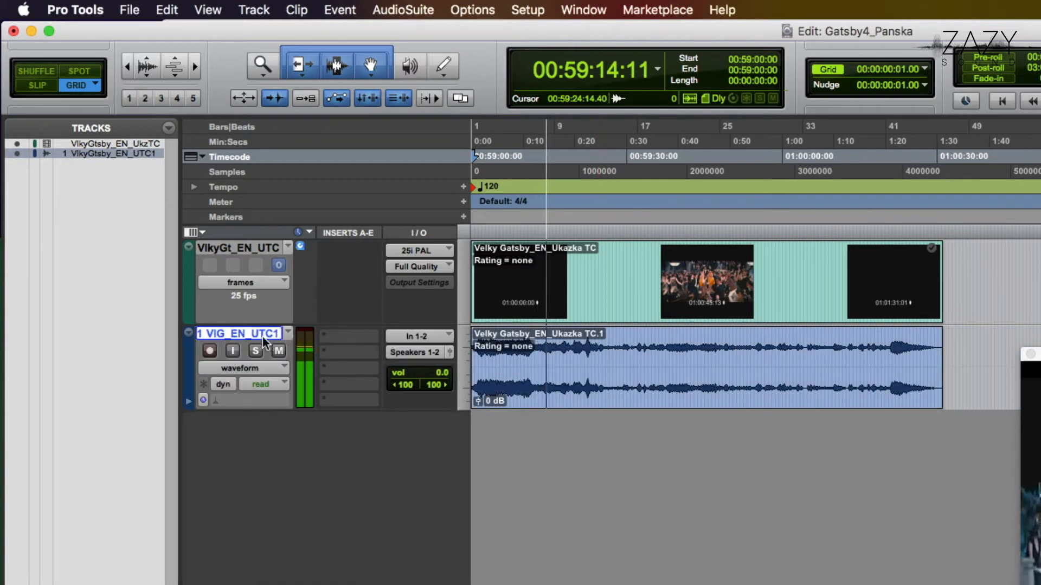
Hide the audio track and make it inactive in one command, and restore it as shown and active
right_click(262, 335)
left_click(283, 347)
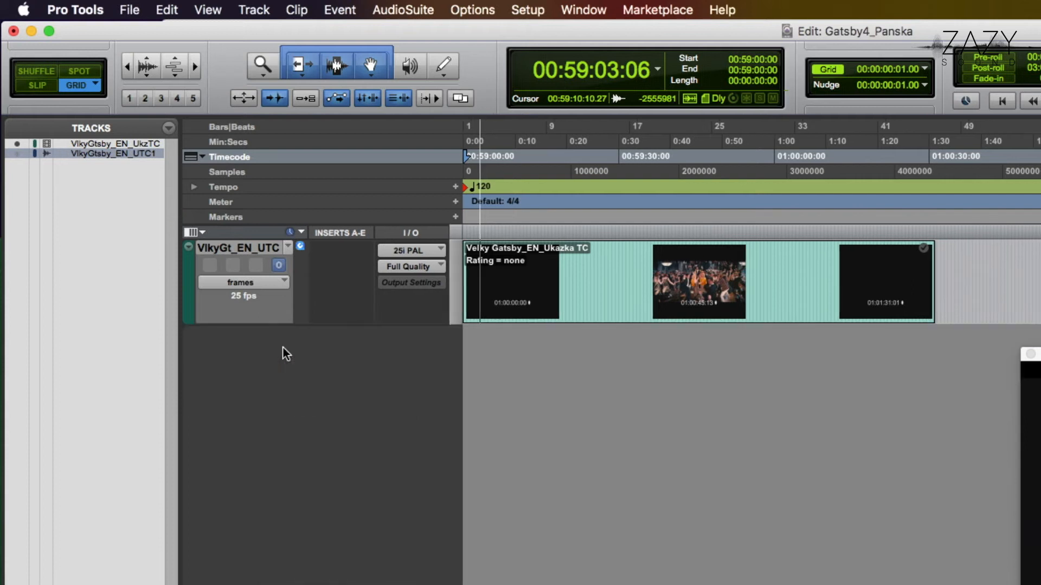
right_click(99, 155)
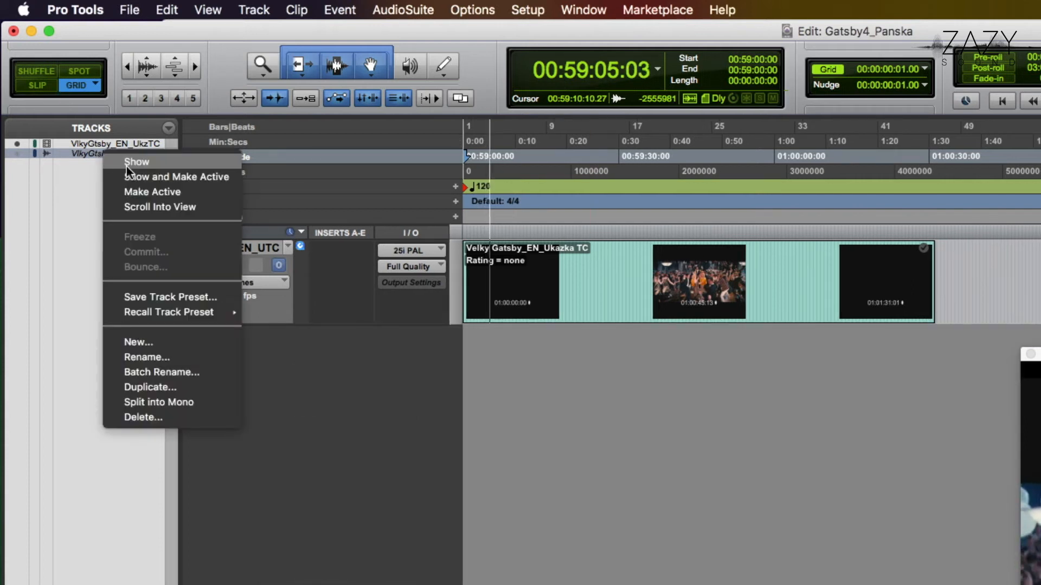
left_click(126, 168)
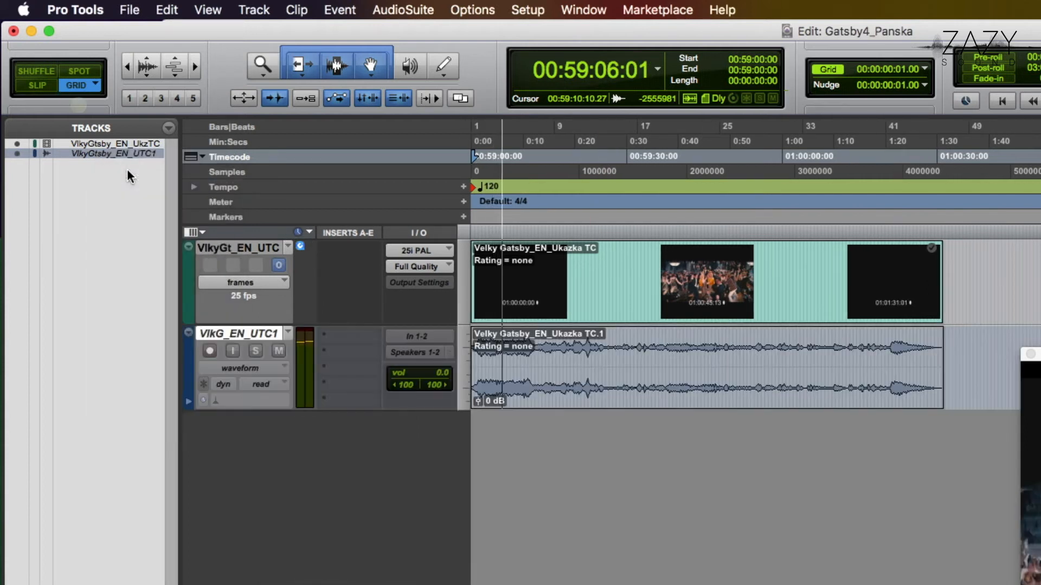
Mute and unmute the imported audio track during playback, and stop the transport
left_click(278, 353)
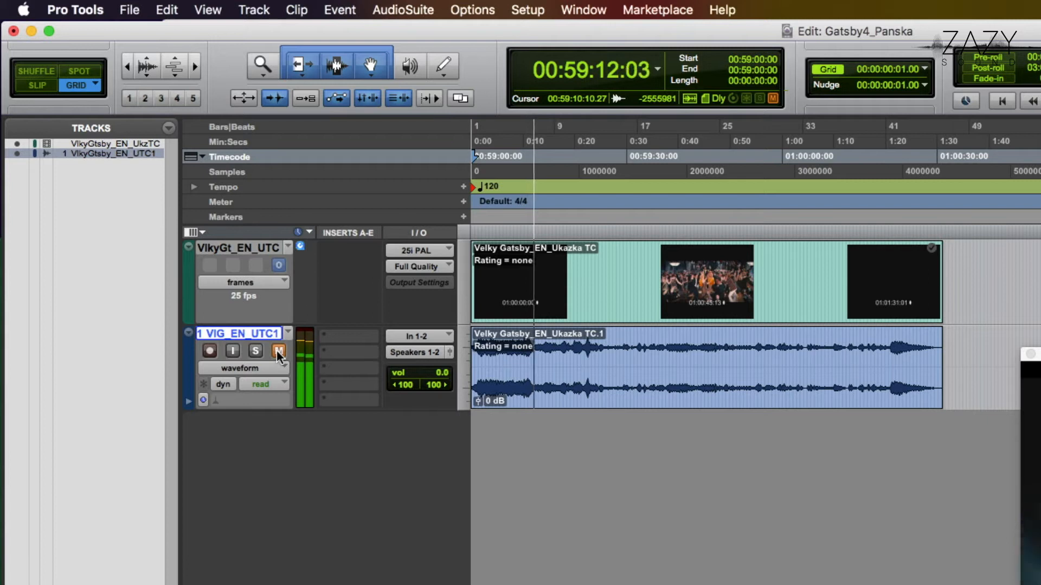
left_click(276, 351)
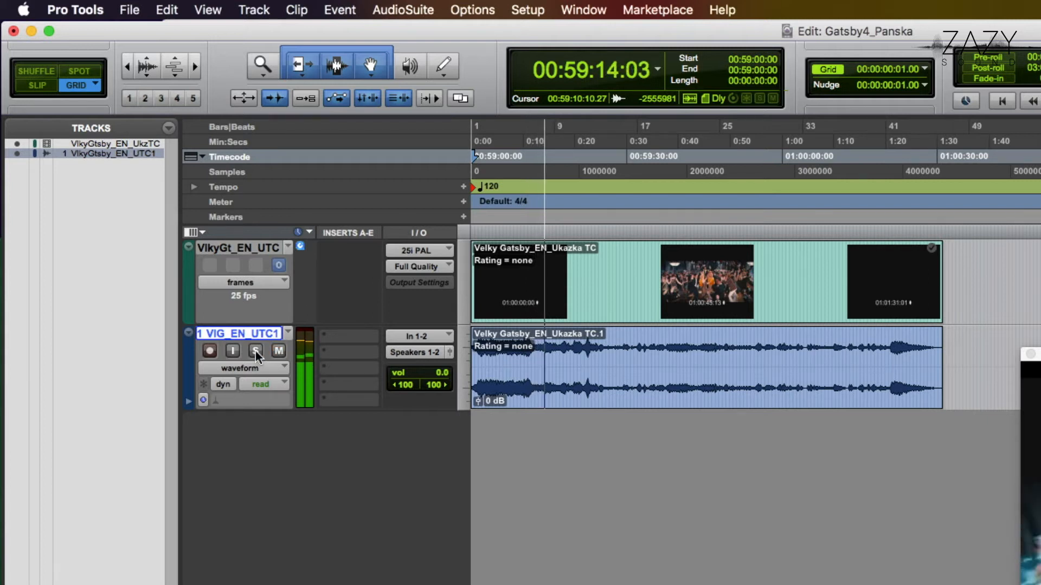
key("space")
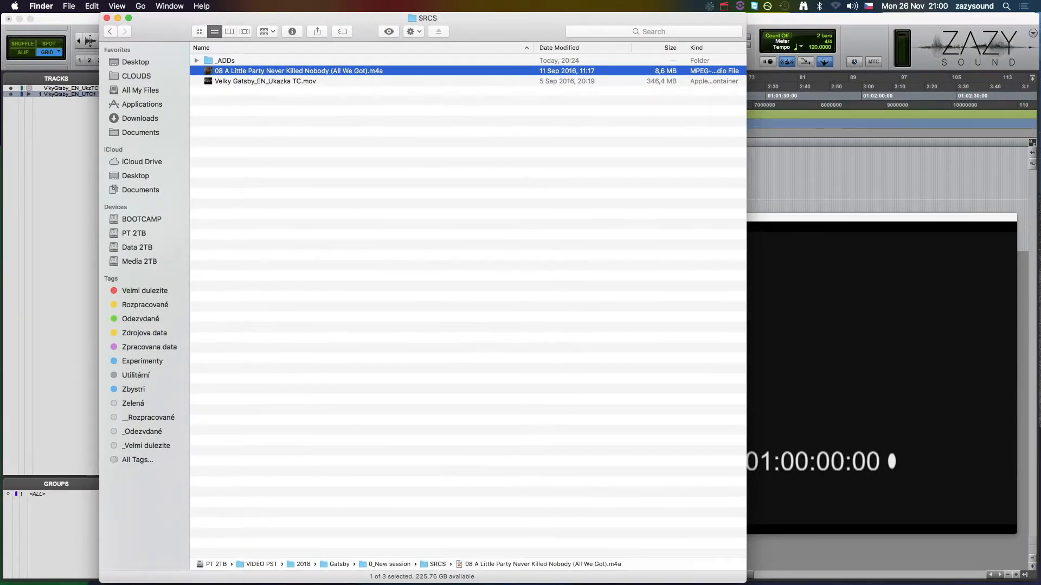
Import 08 A Little Party Never Killed Nobody (All We Got).m4a from Finder's SRCS folder as a new track
left_click_drag(228, 71, 61, 161)
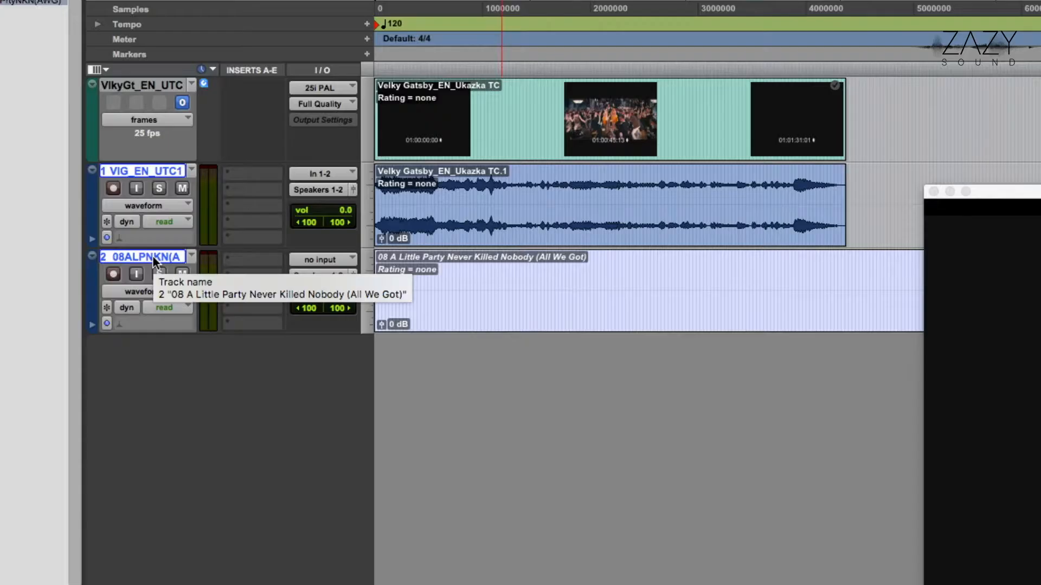
Rename the video track Video, the video's audio track Original, and the song track LilParty
double_click(118, 89)
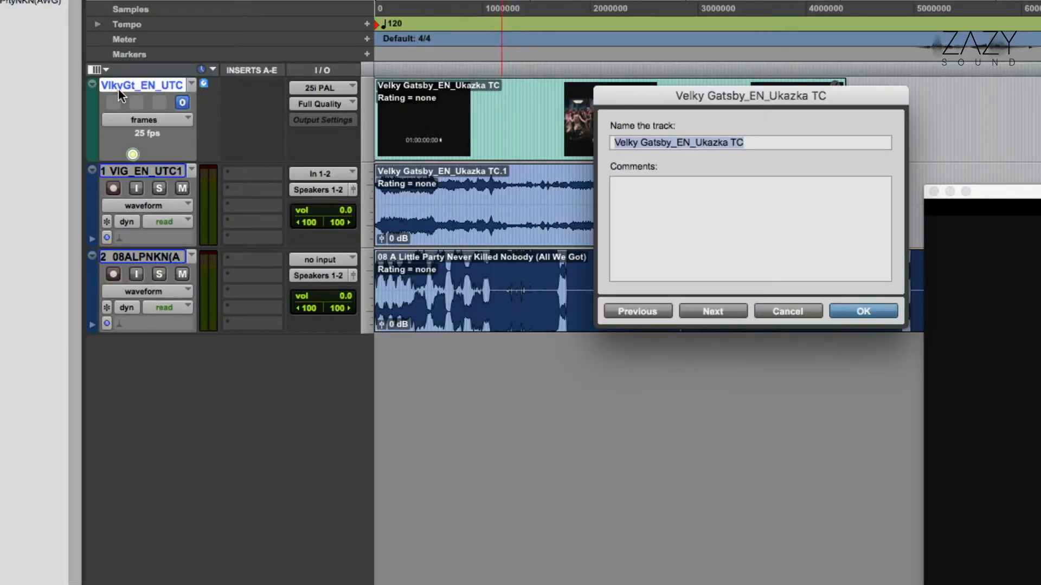
type("Video")
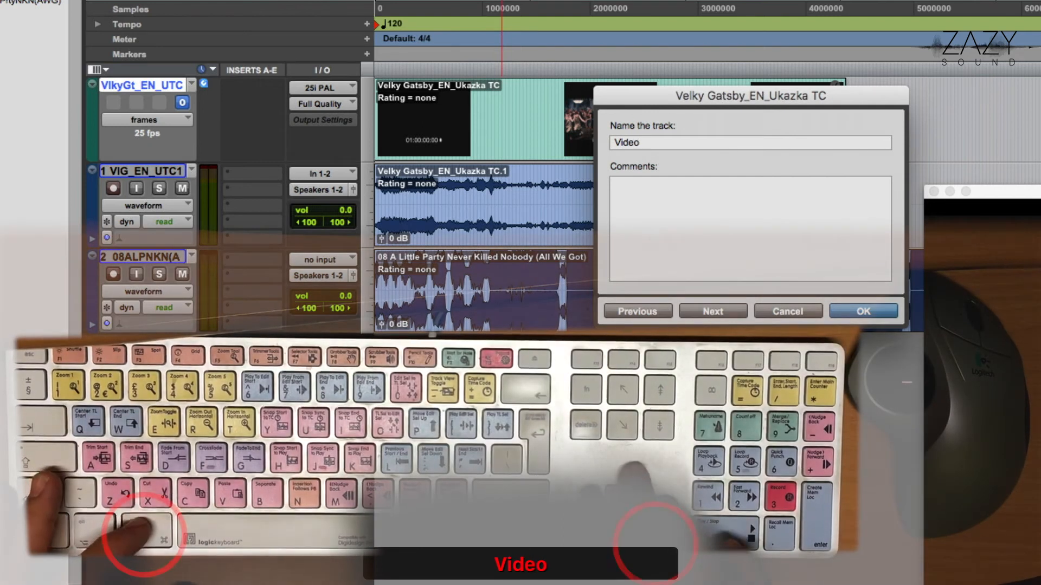
key("super+Right")
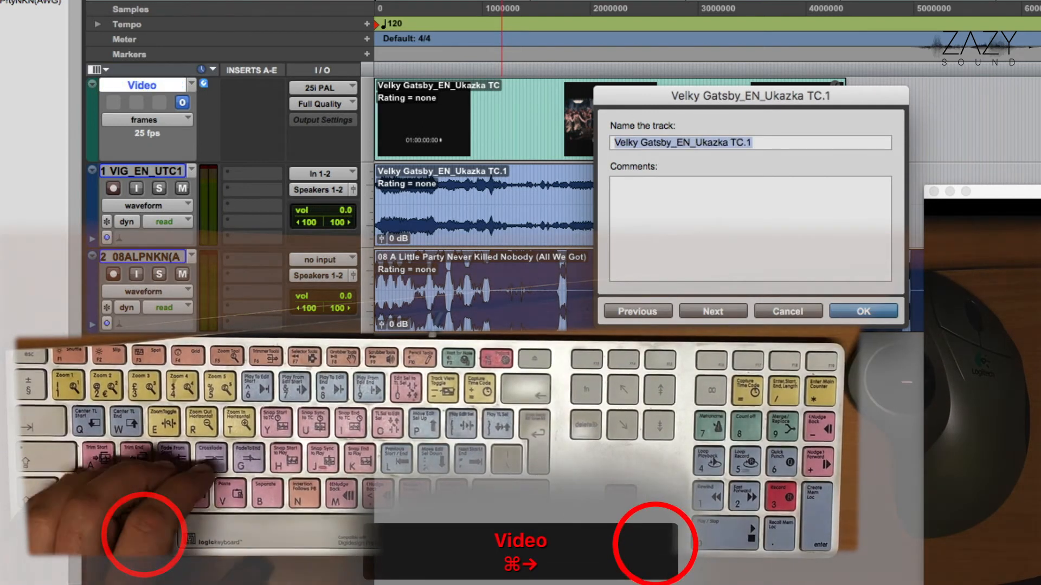
type("Original")
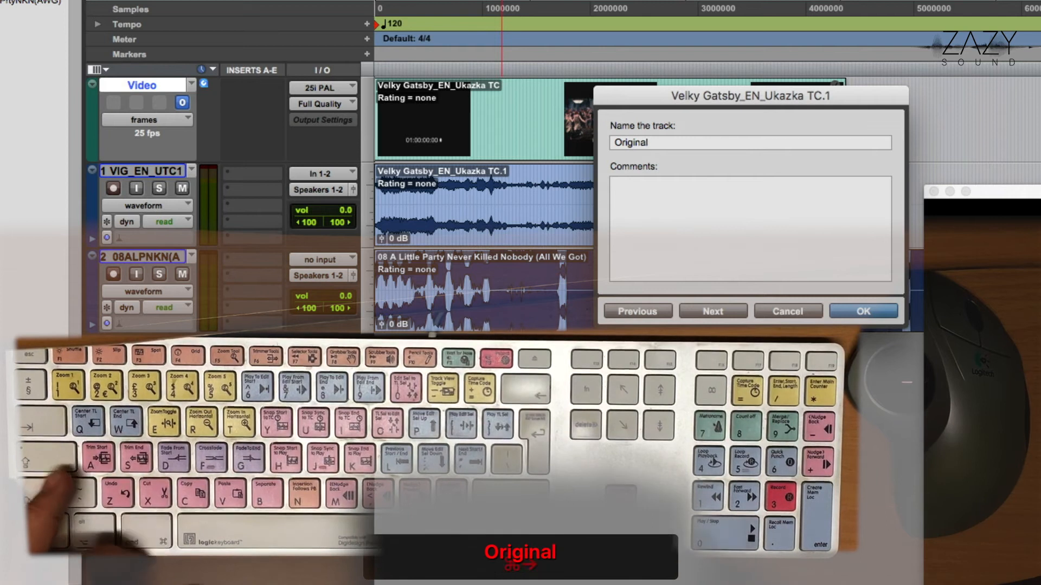
key("super+Right")
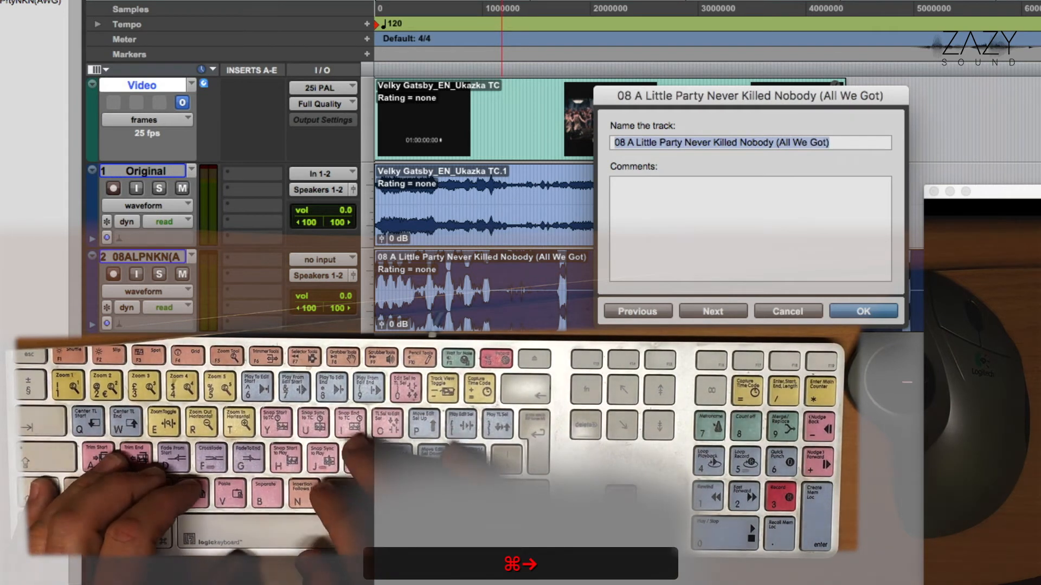
type("LilParty")
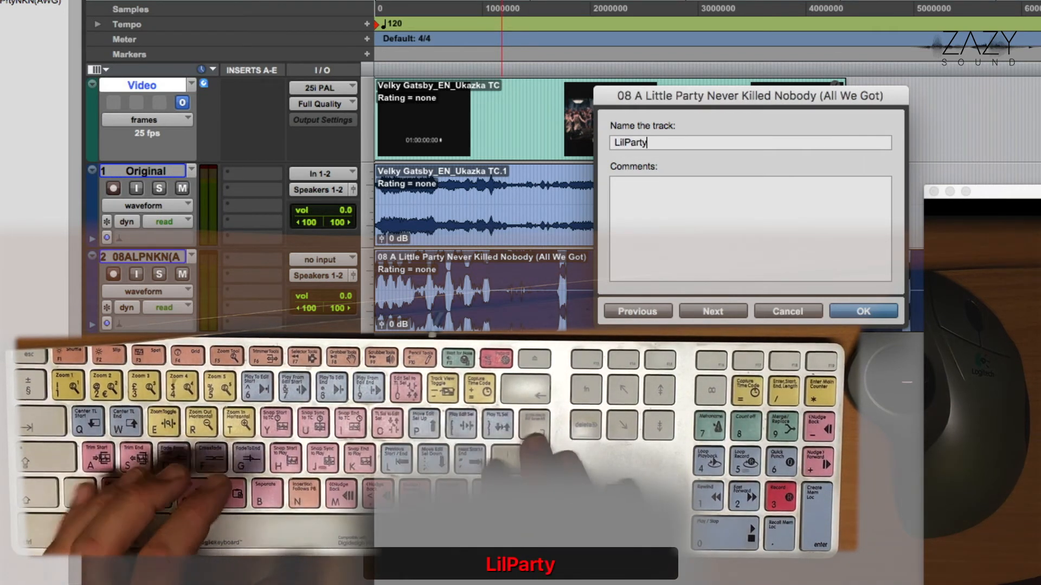
key("Return")
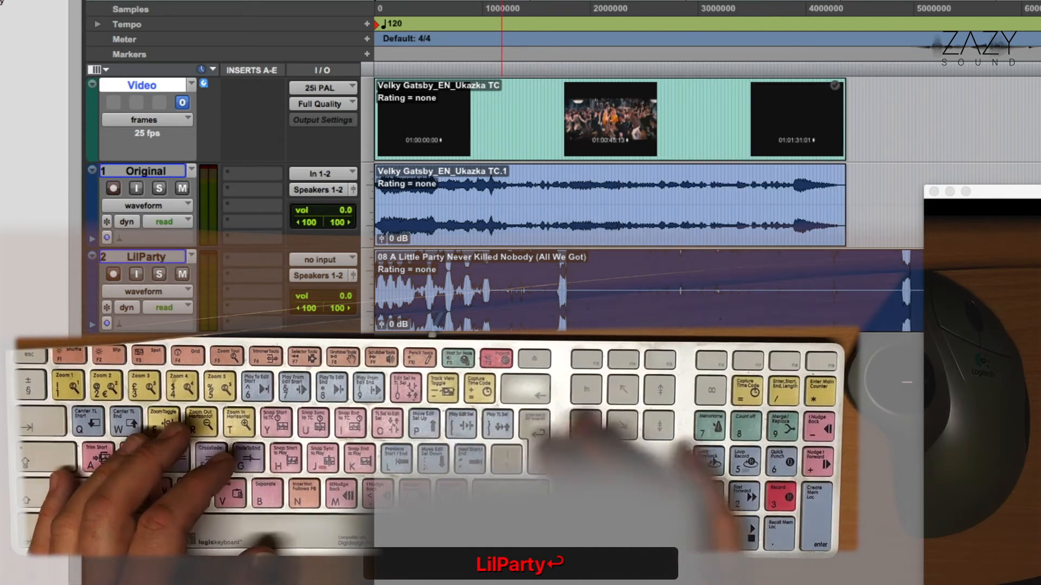
During playback, lower the LilParty track's volume to -12.5 dB and switch its solo on and off
key("space")
left_click_drag(309, 296, 308, 311)
left_click(160, 274)
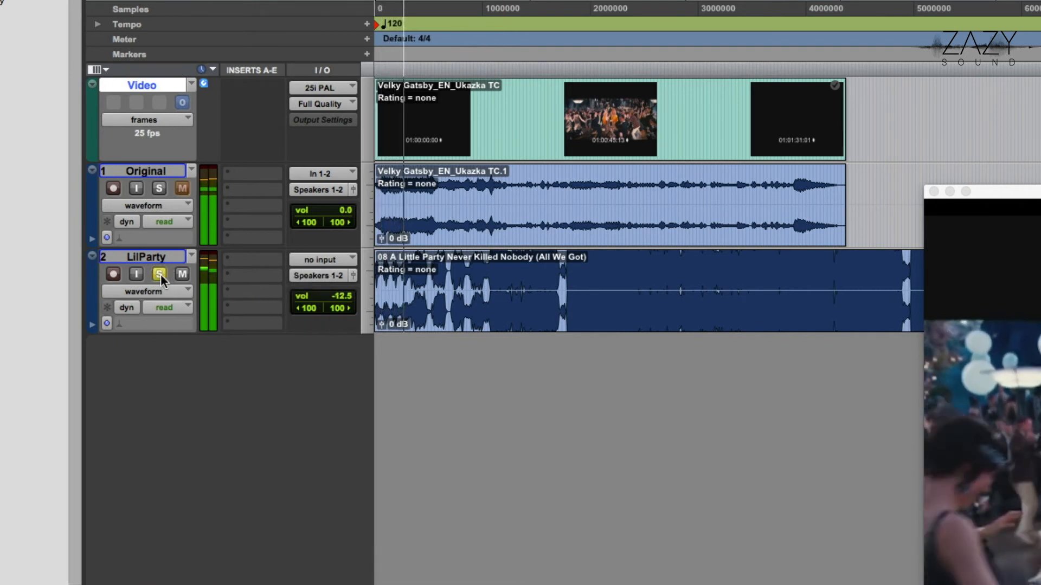
left_click(161, 274)
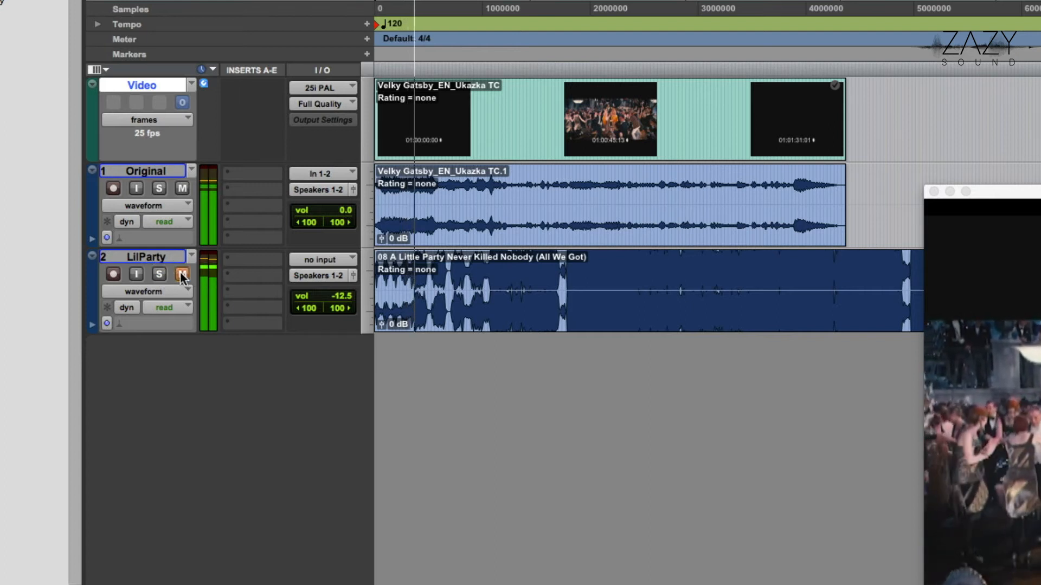
Mute the Original track and lower the LilParty track's volume to -15.8 dB
left_click(186, 187)
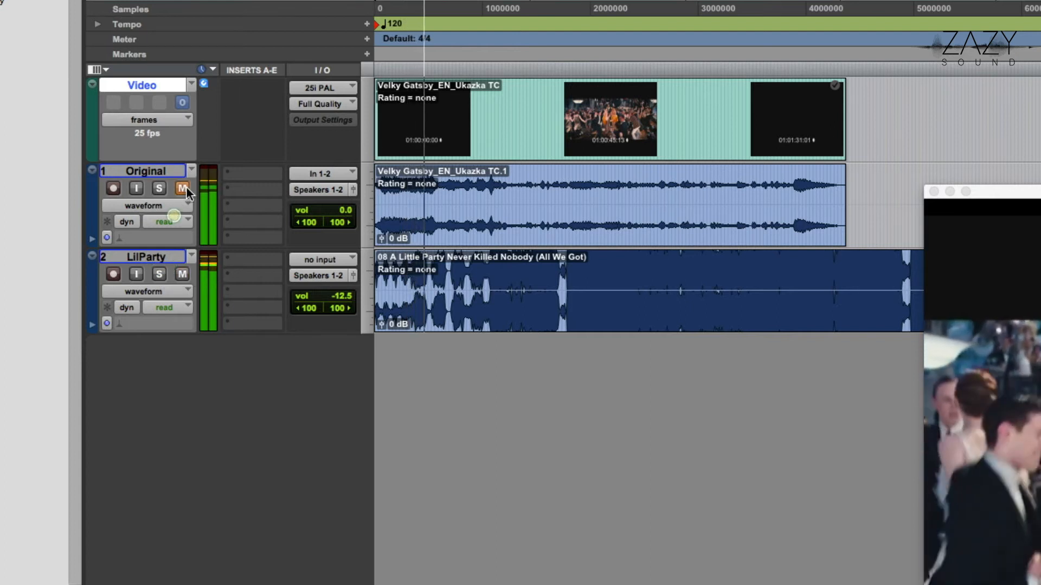
left_click_drag(345, 297, 346, 301)
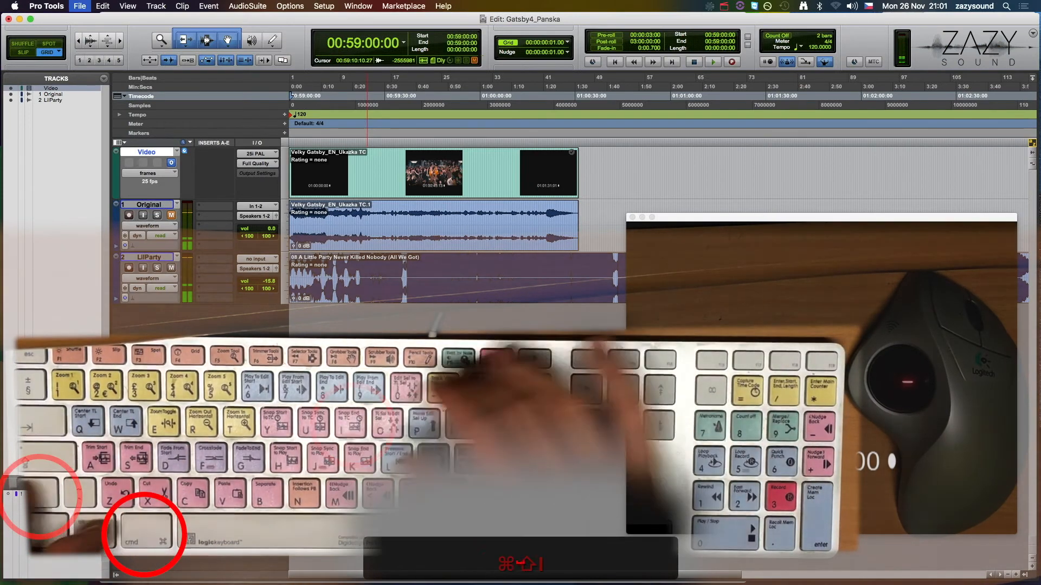
Queue 08 A Little Party Never Killed Nobody (All We Got).m4a for audio import again, converting it to a session-compatible file
key("super+shift+i")
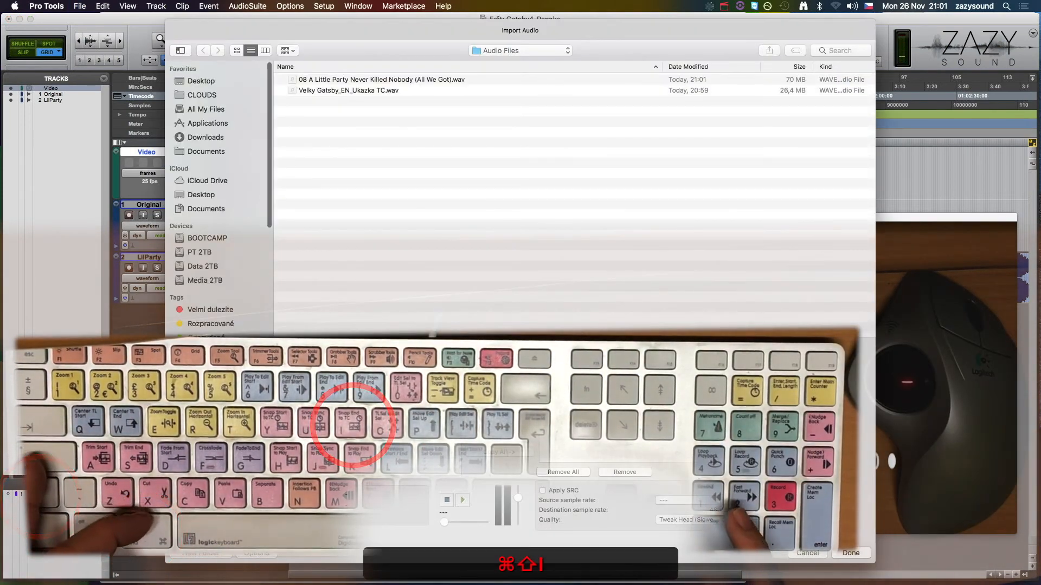
key("super+Up")
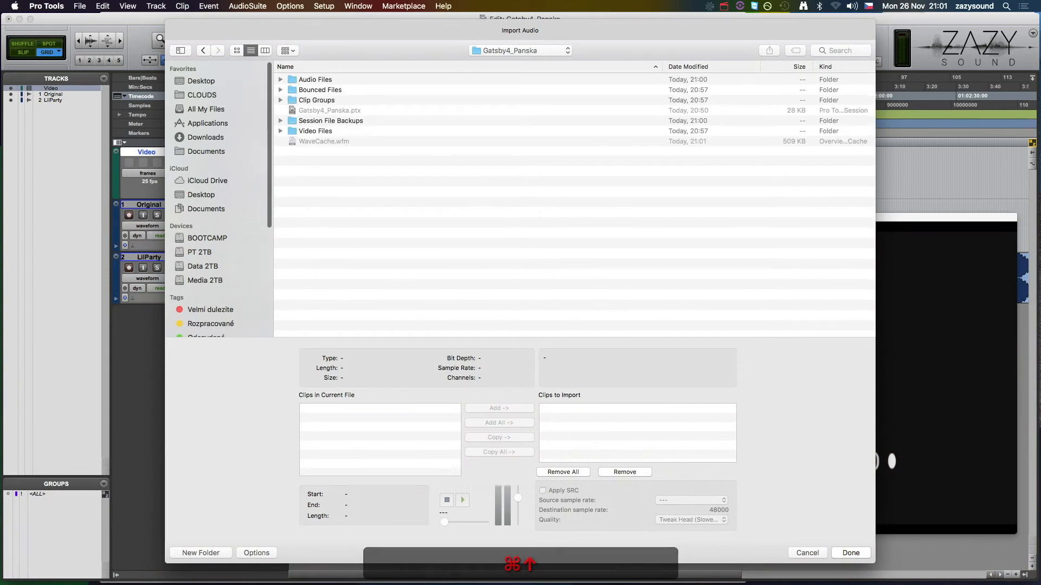
key("super+Up")
key("Down")
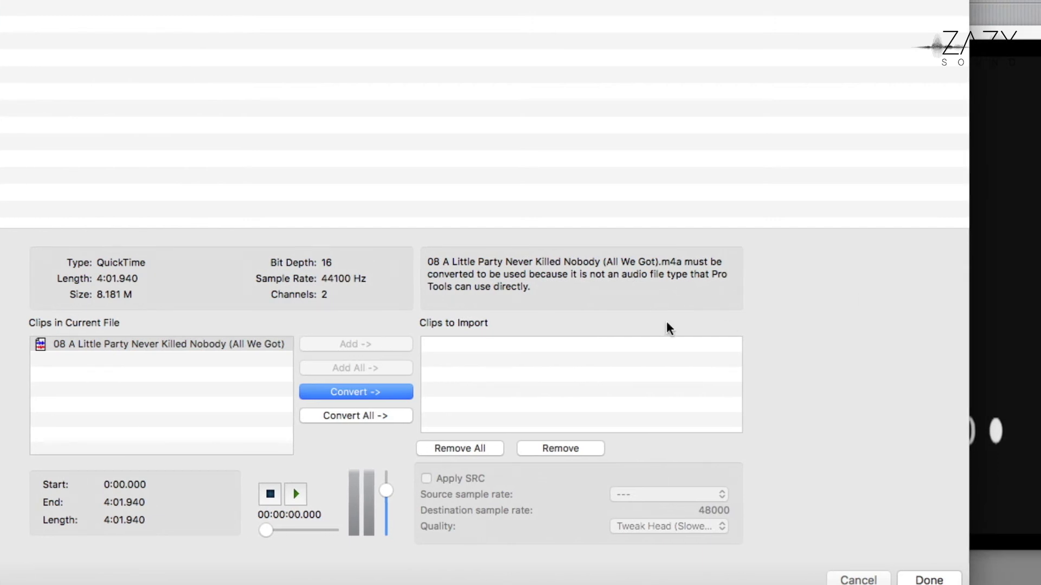
left_click(379, 392)
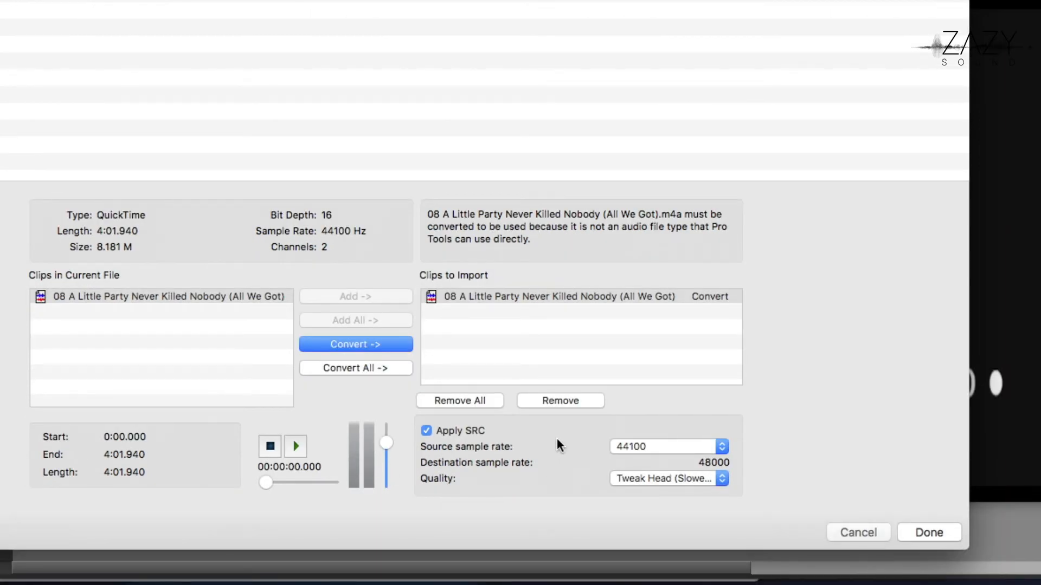
Disable sample rate conversion for the song and import it as a new track despite the sample rate mismatch
left_click(450, 431)
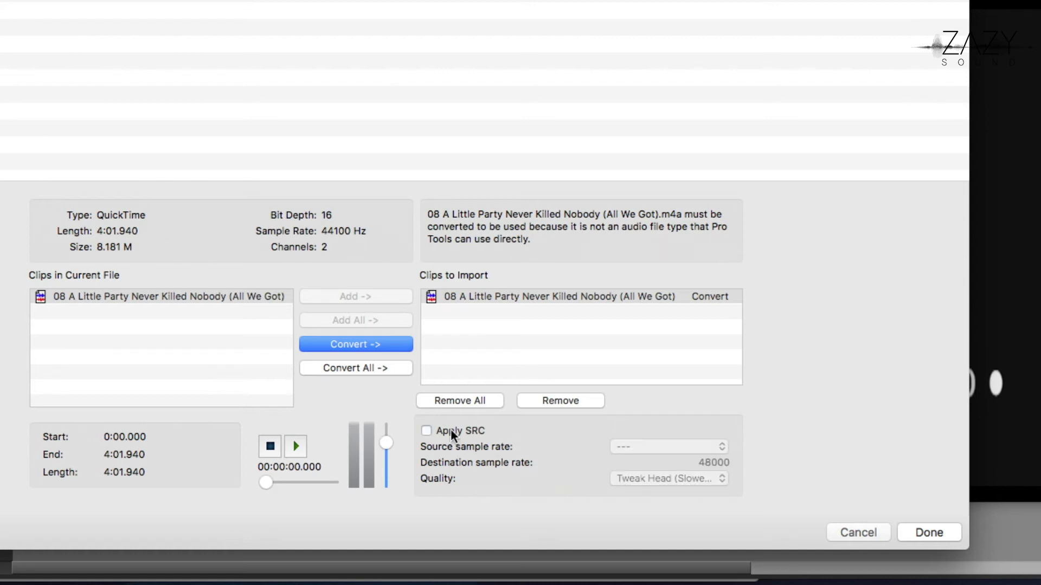
left_click(914, 530)
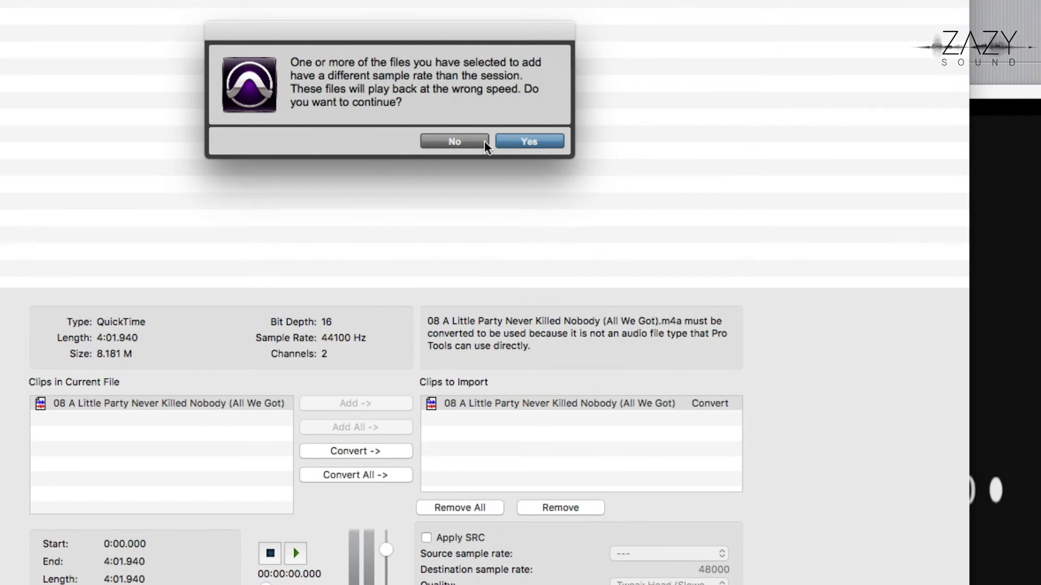
left_click(511, 141)
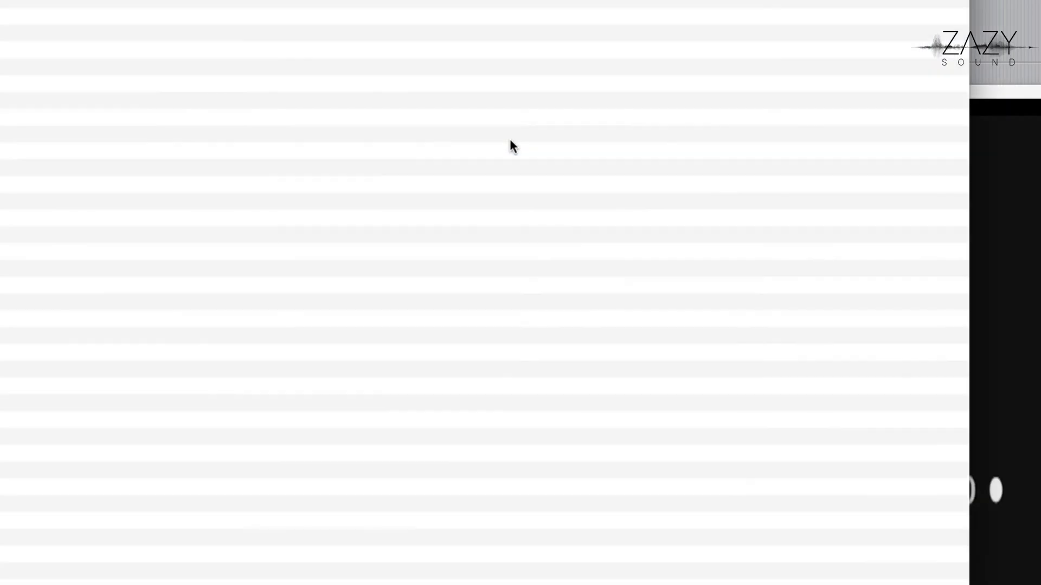
key("Return")
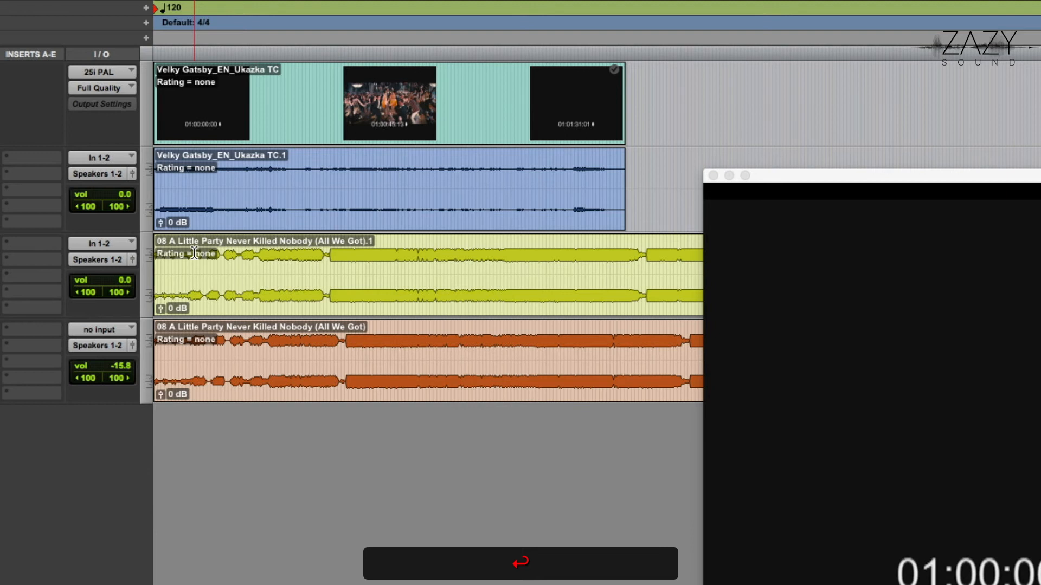
During playback, lower the newly imported song track to -15.2 dB and alternate solo between it and LilParty to compare their speeds
key("space")
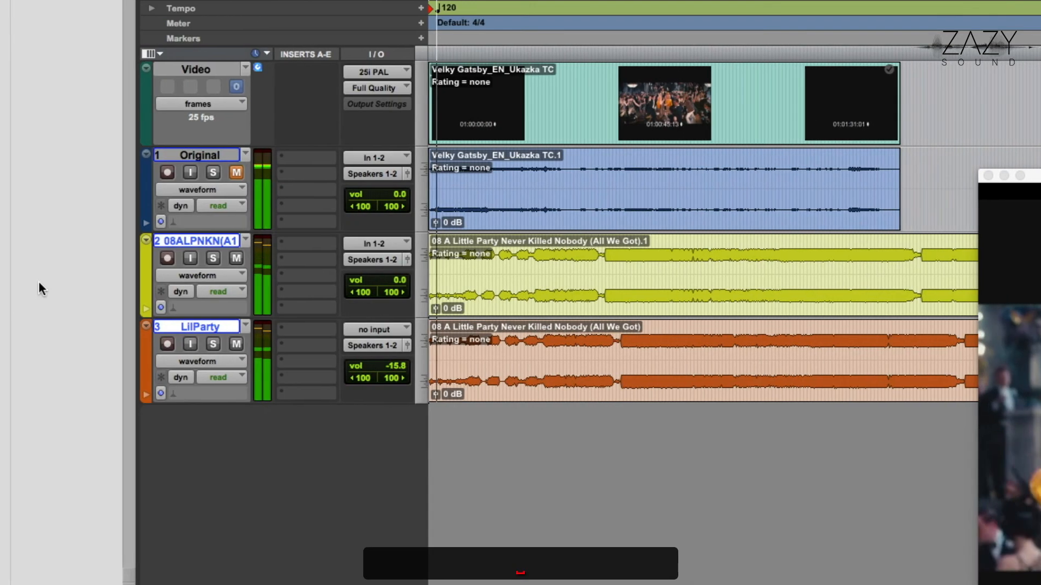
left_click(212, 258)
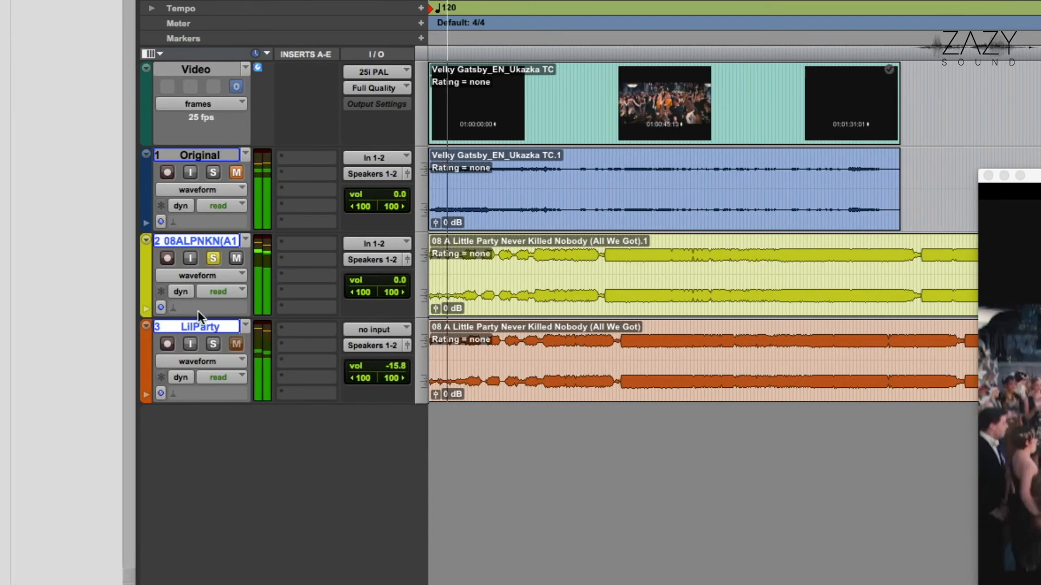
left_click_drag(395, 271, 398, 299)
key("shift+s")
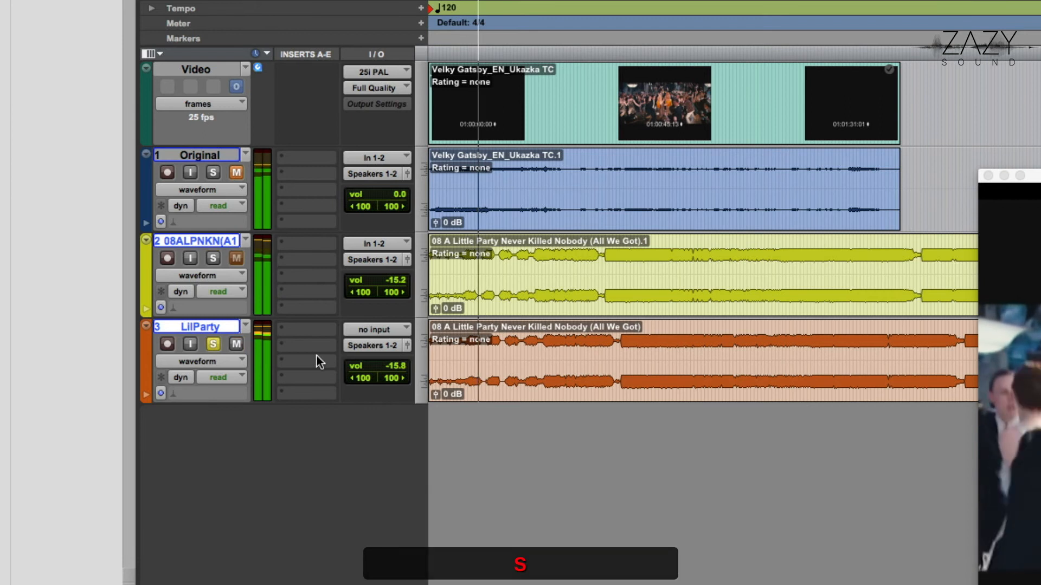
key("shift+s")
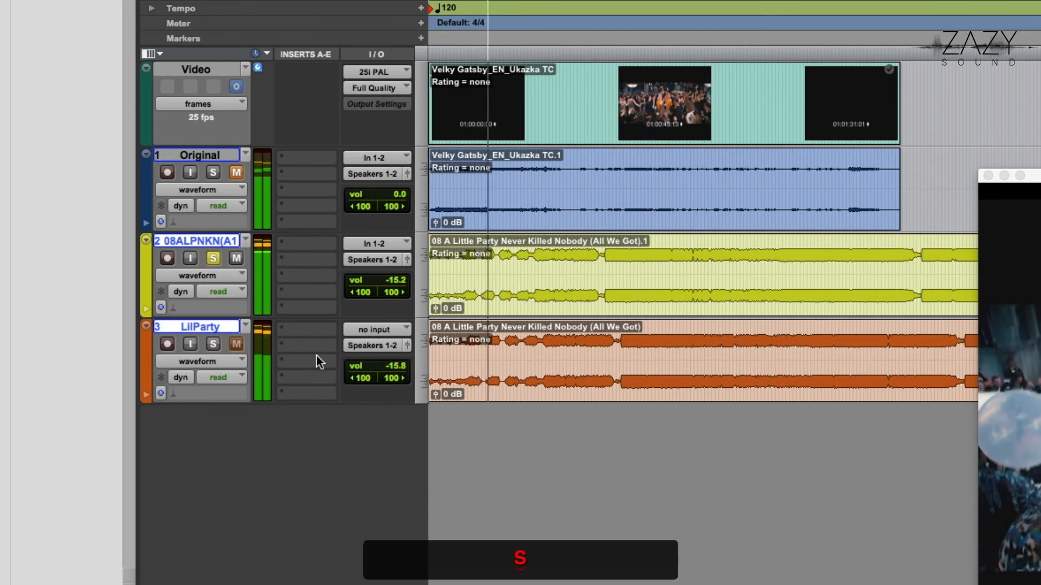
key("shift+space")
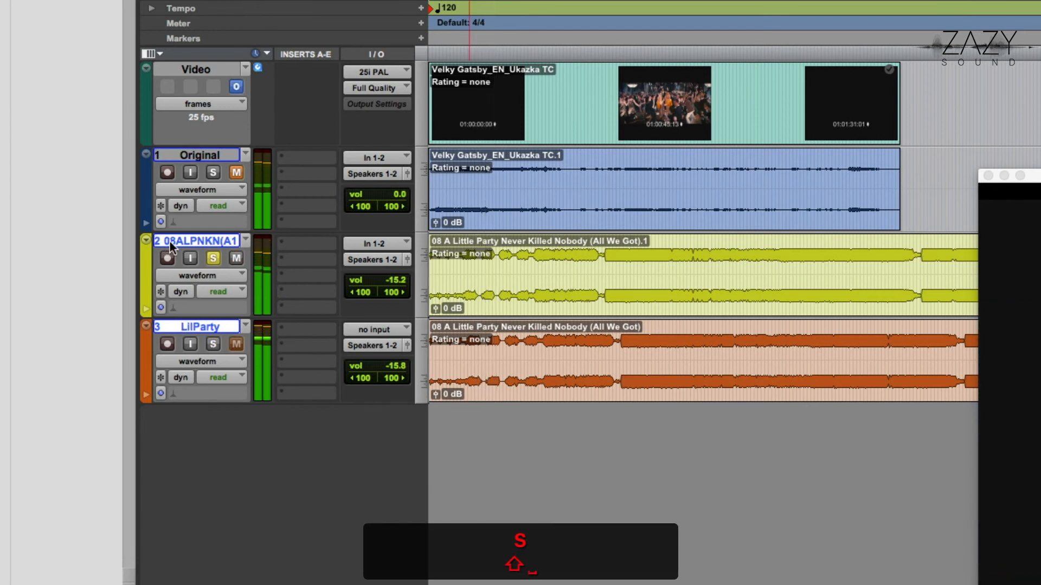
Try to delete the newly imported duplicate song track above LilParty
right_click(171, 240)
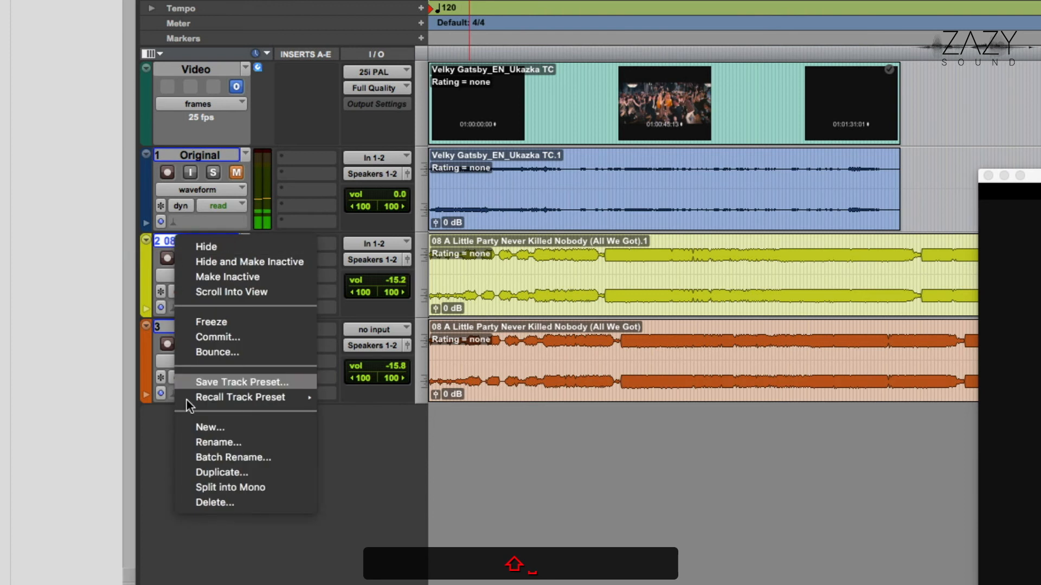
left_click(219, 496)
key("Return")
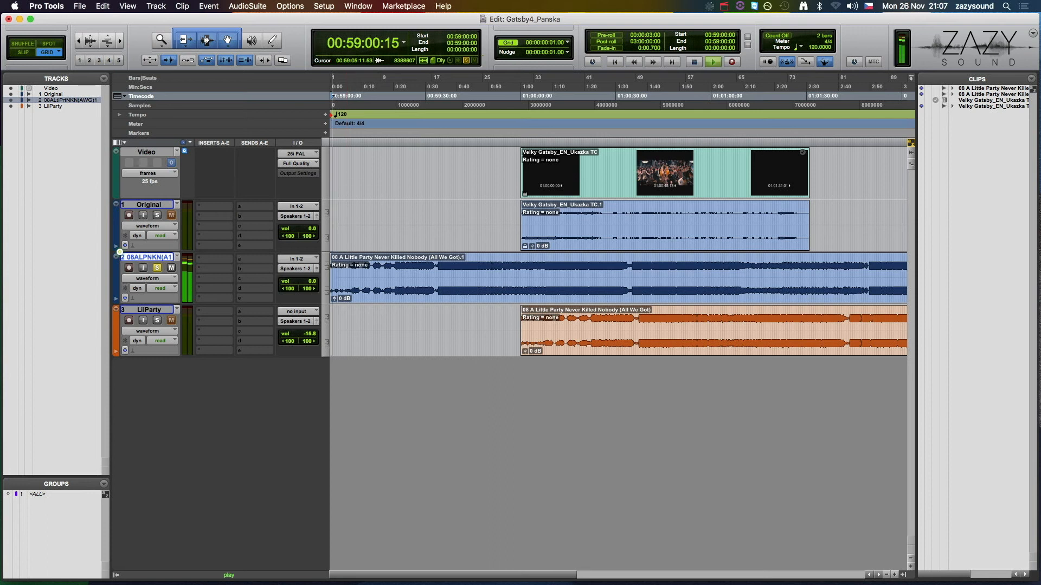
Clear the duplicate song clip from the session, moving its source file to the trash, and delete its emptied track above LilParty
key("shift+s")
key("space")
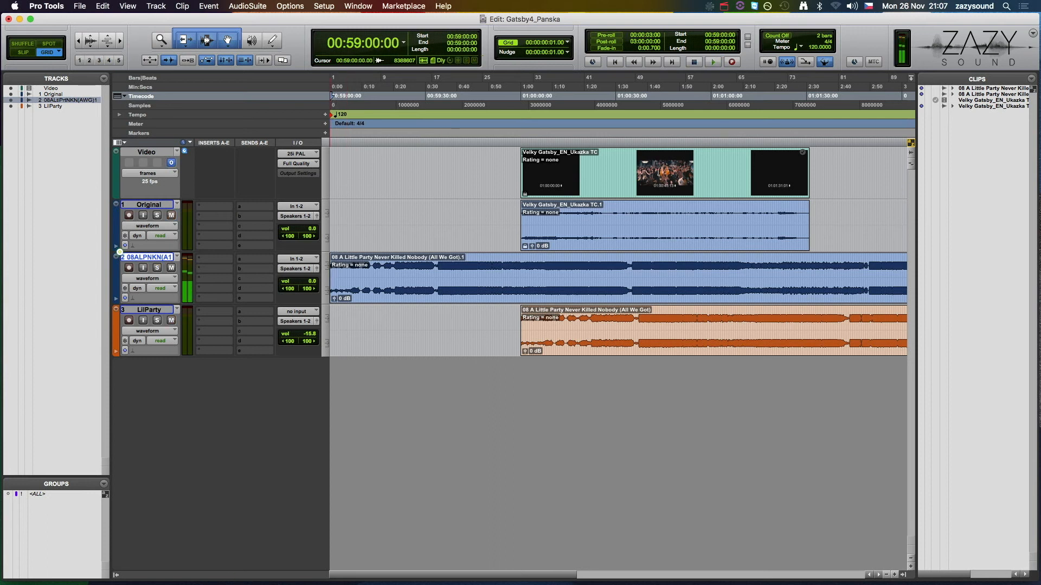
left_click(886, 292)
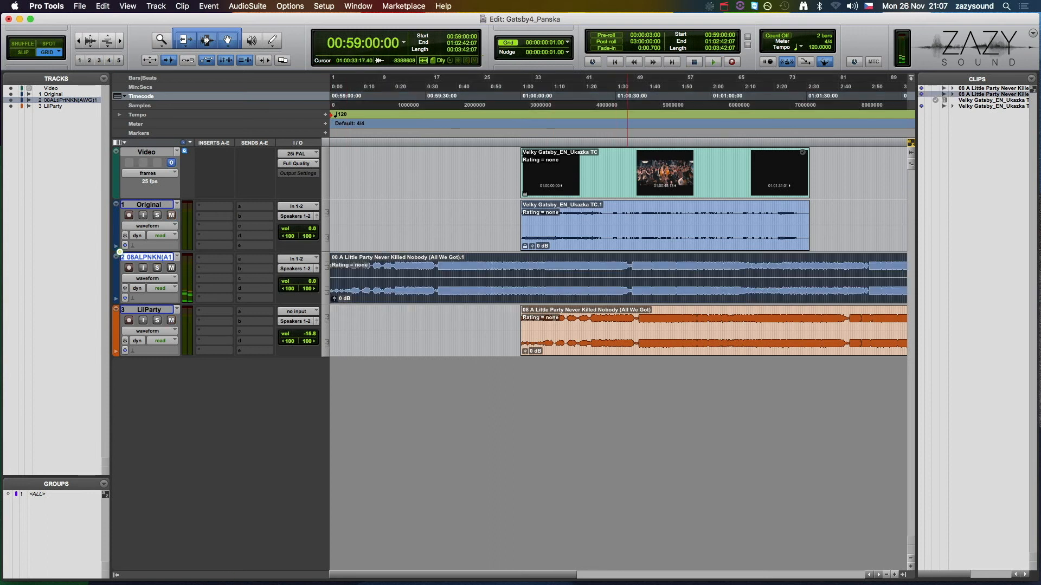
left_click(1031, 78)
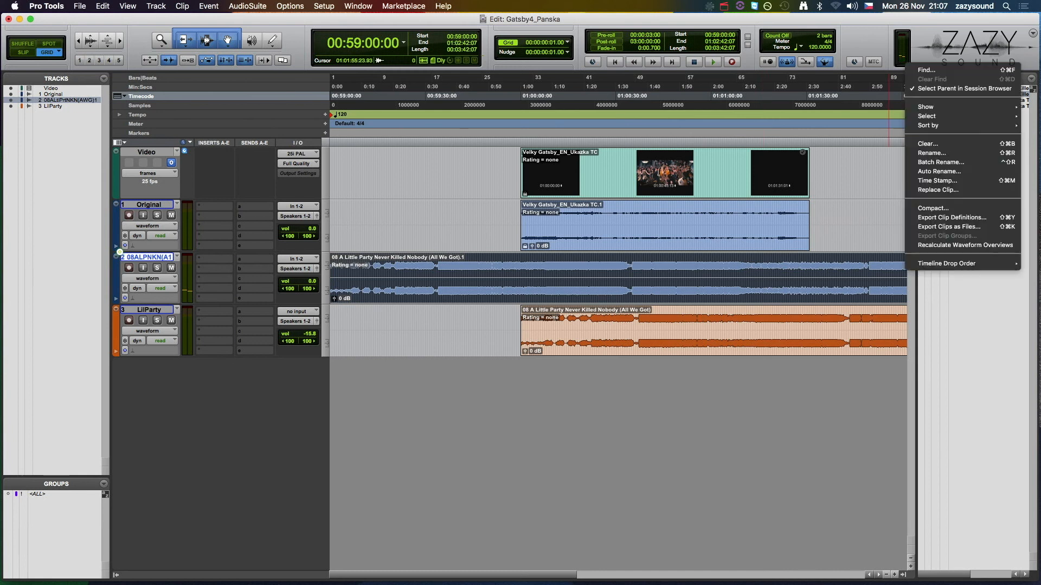
left_click(927, 144)
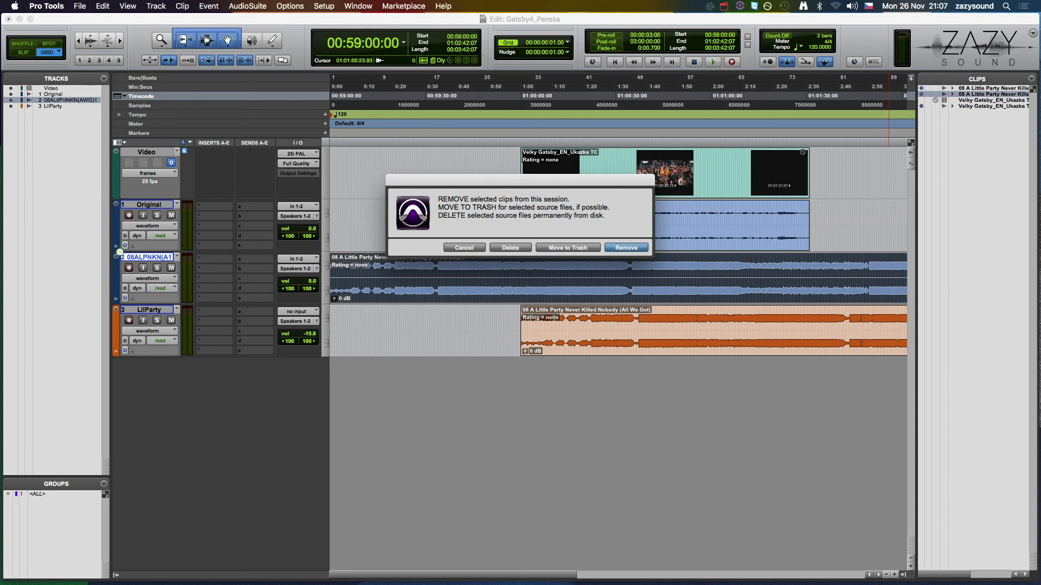
left_click(568, 247)
key("Return")
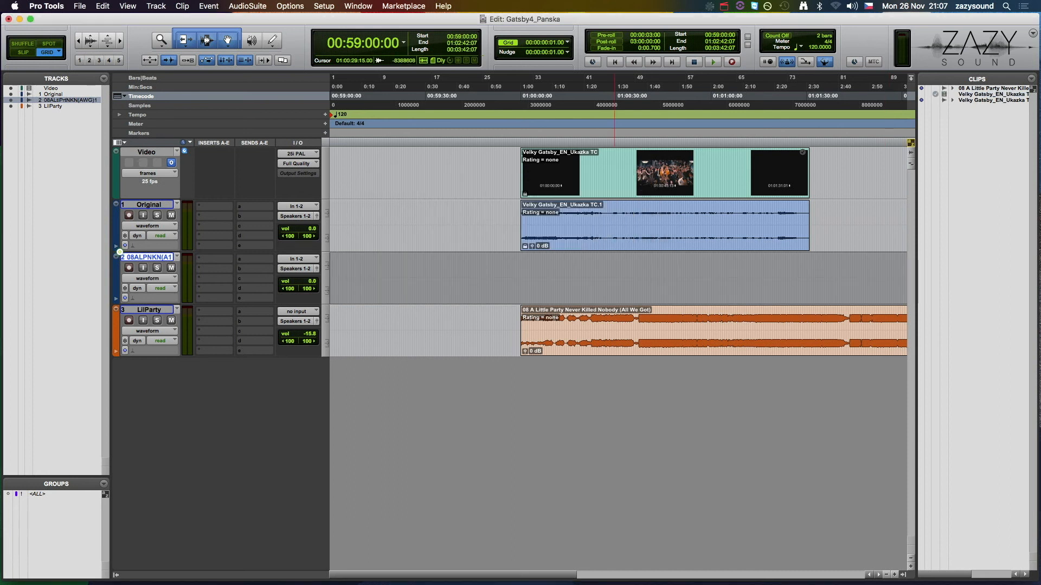
right_click(147, 257)
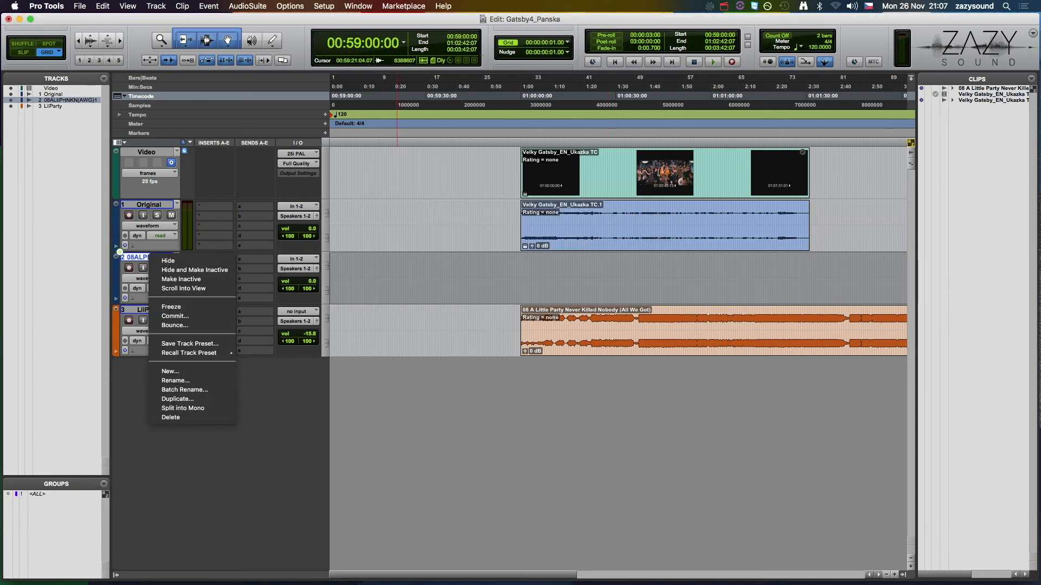
left_click(186, 417)
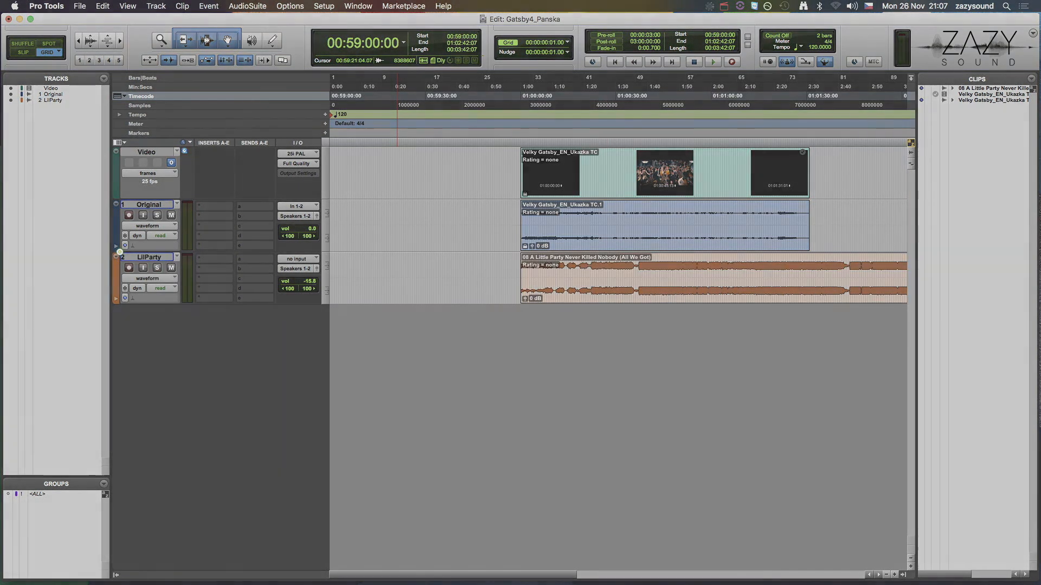